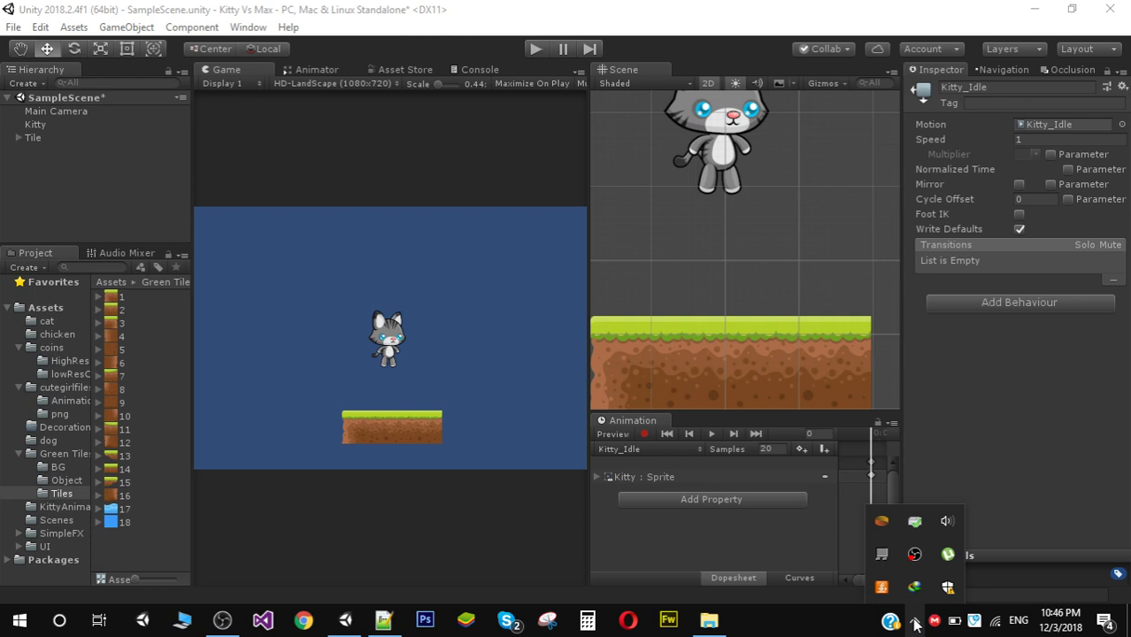
Dismiss the system tray popup to return to the Unity editor.
left_click(256, 18)
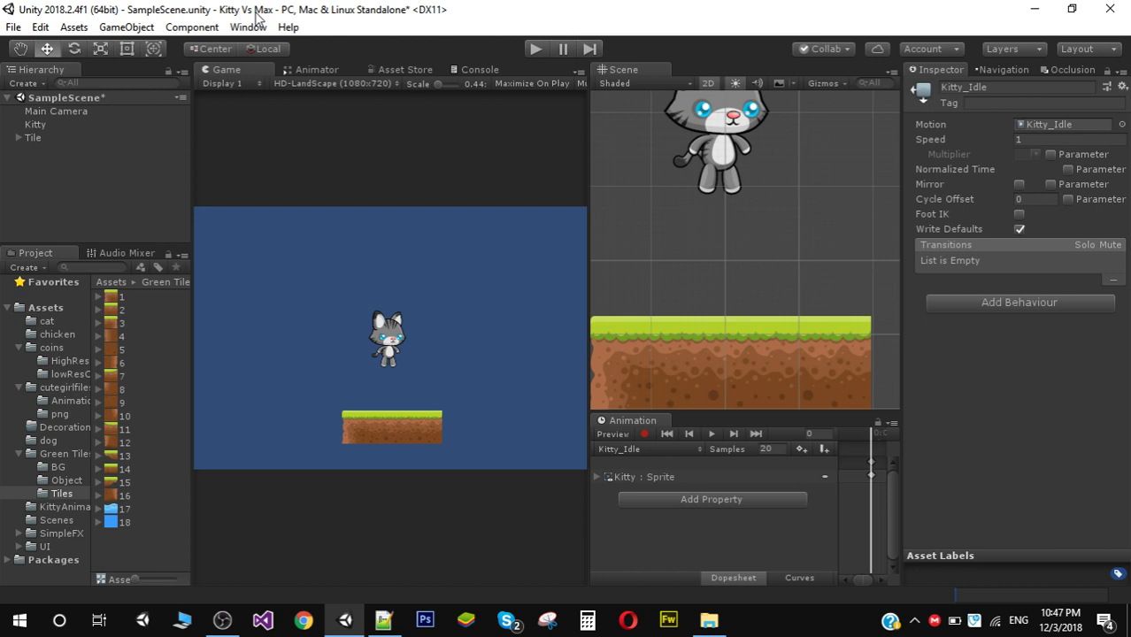
Browse the cat, chicken, coins, cutegirlfiles, dog and Green Tiles BG asset folders.
left_click(54, 307)
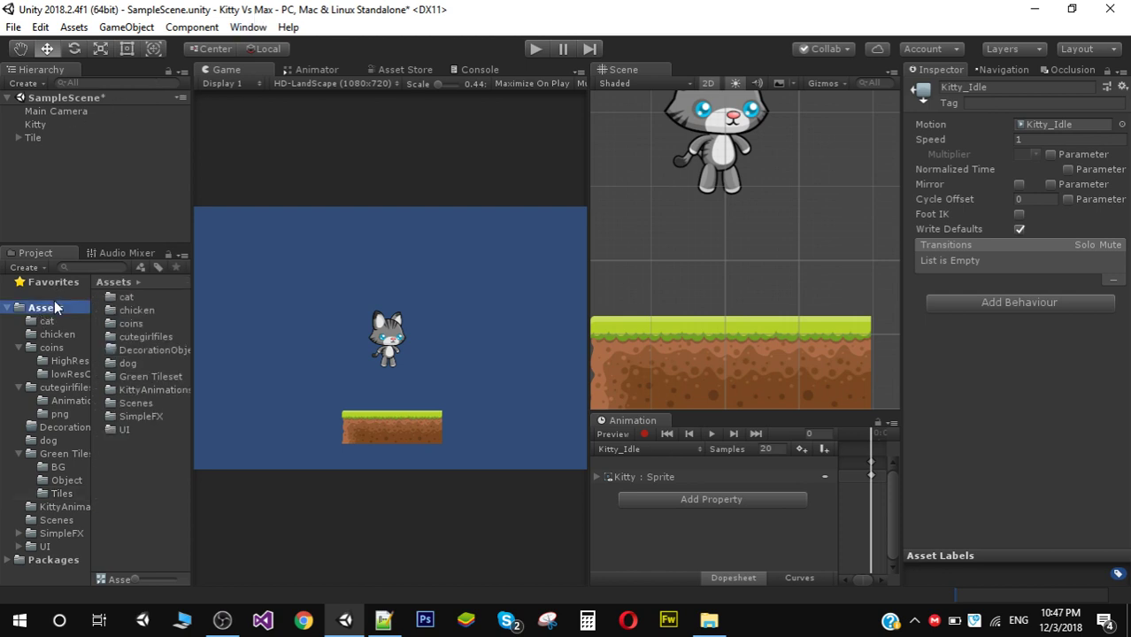
left_click(48, 322)
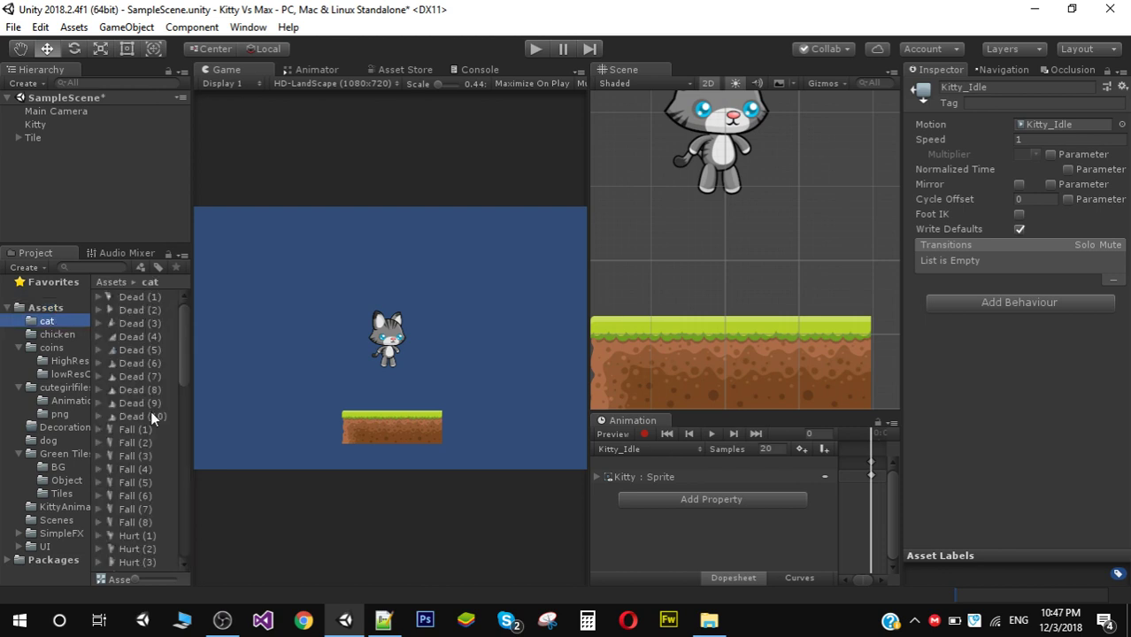
left_click(56, 334)
left_click(58, 348)
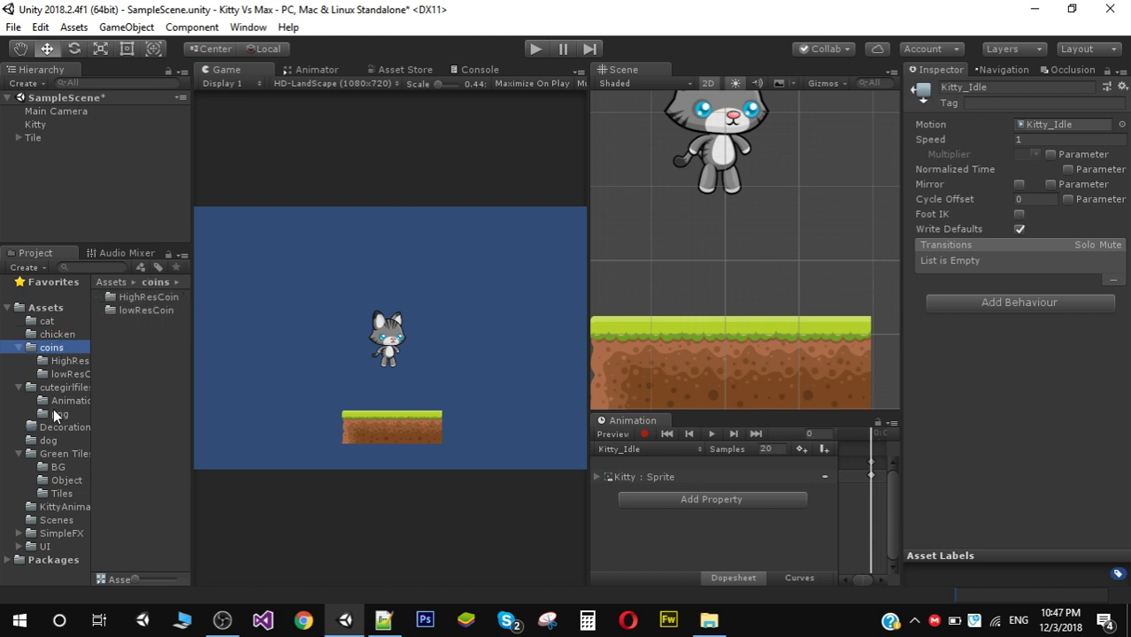
left_click(76, 388)
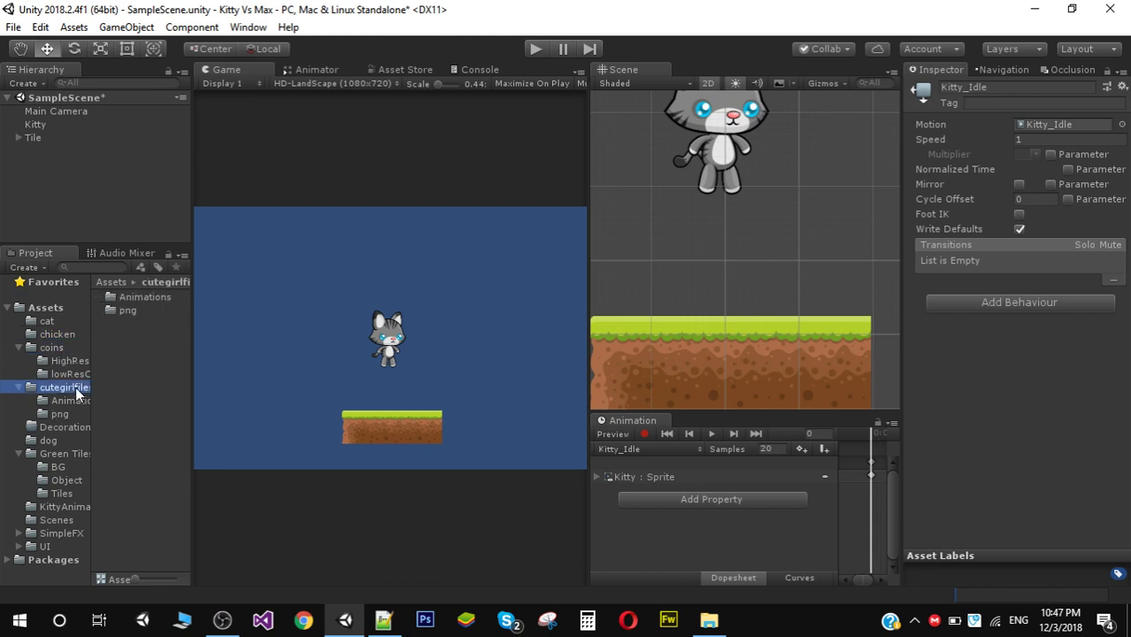
left_click(51, 438)
left_click(54, 465)
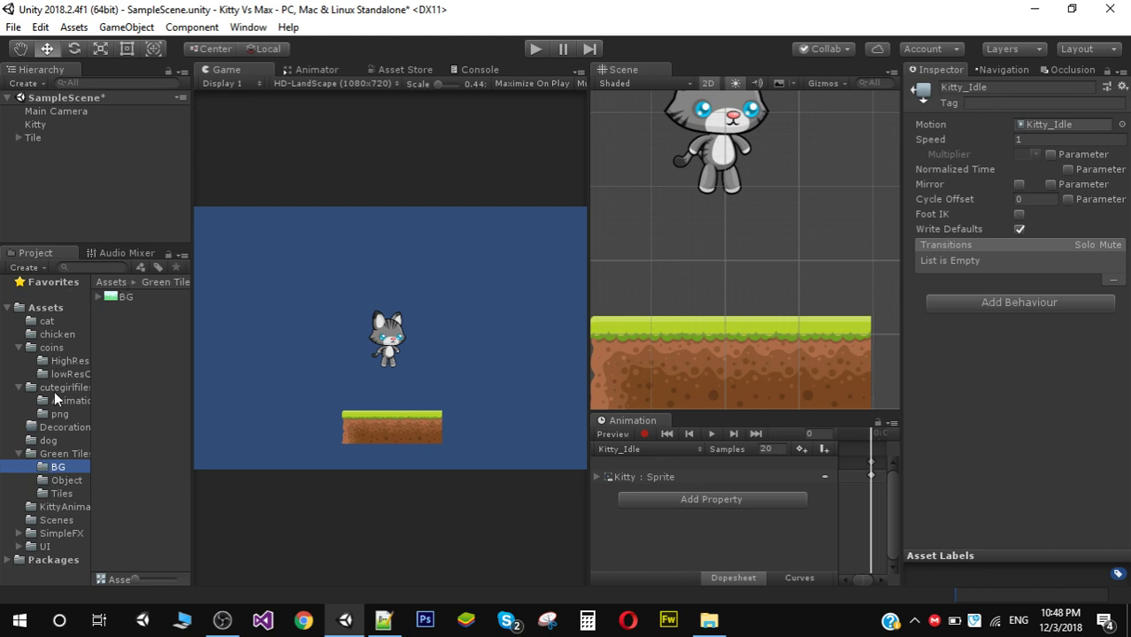
Drag the Idle (1) kitty sprite from the cat folder into the Hierarchy.
left_click(48, 322)
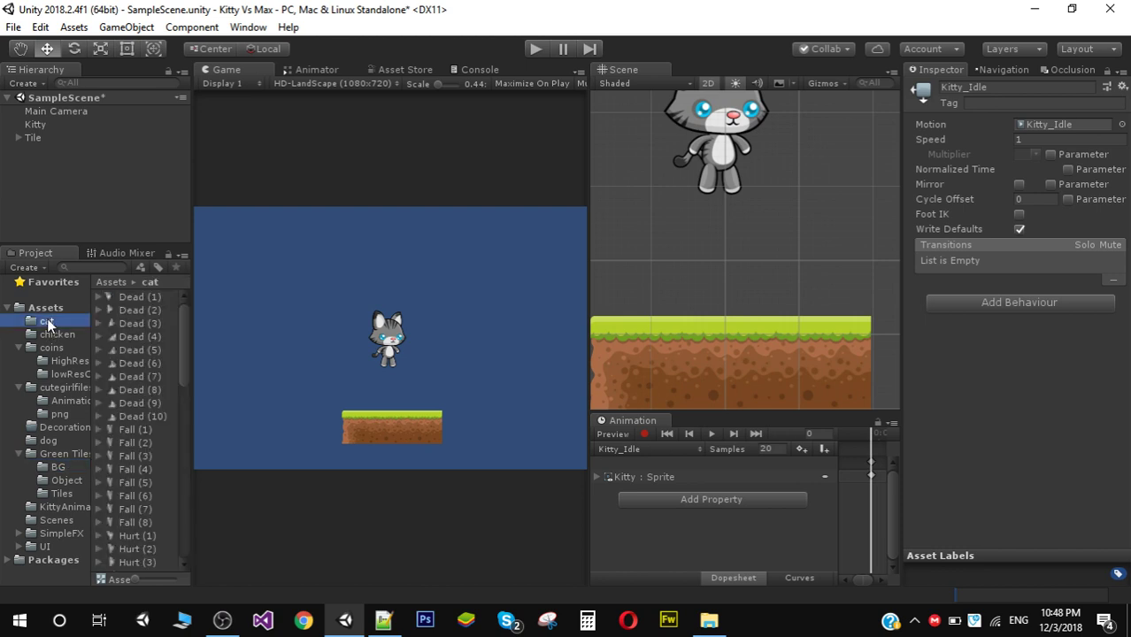
left_click_drag(188, 323, 194, 396)
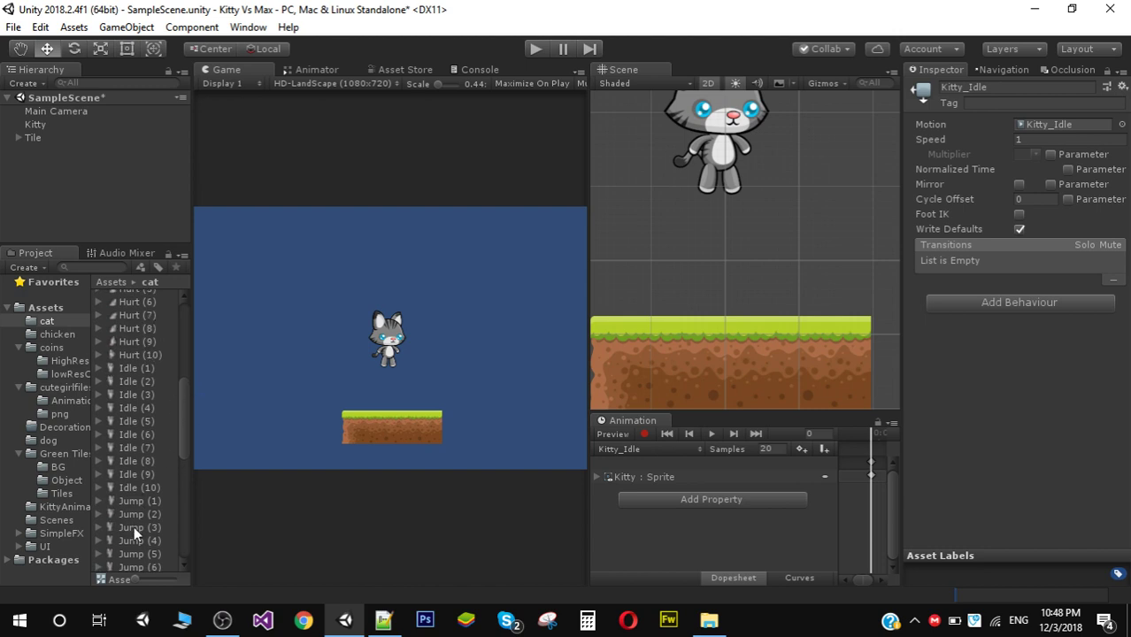
left_click(138, 366)
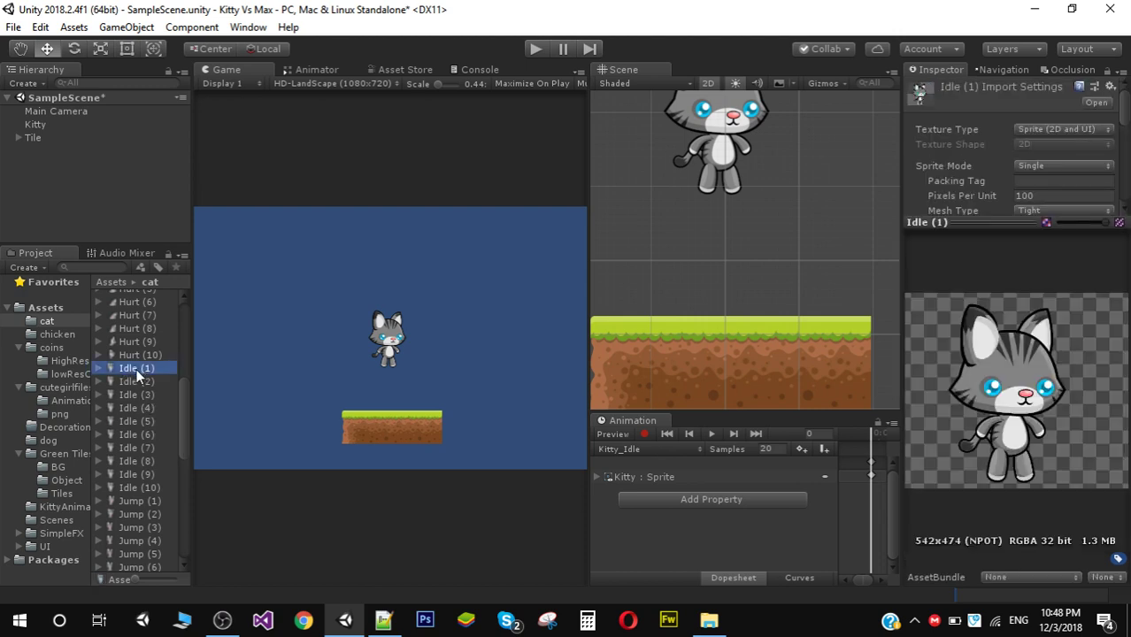
left_click_drag(136, 375, 62, 211)
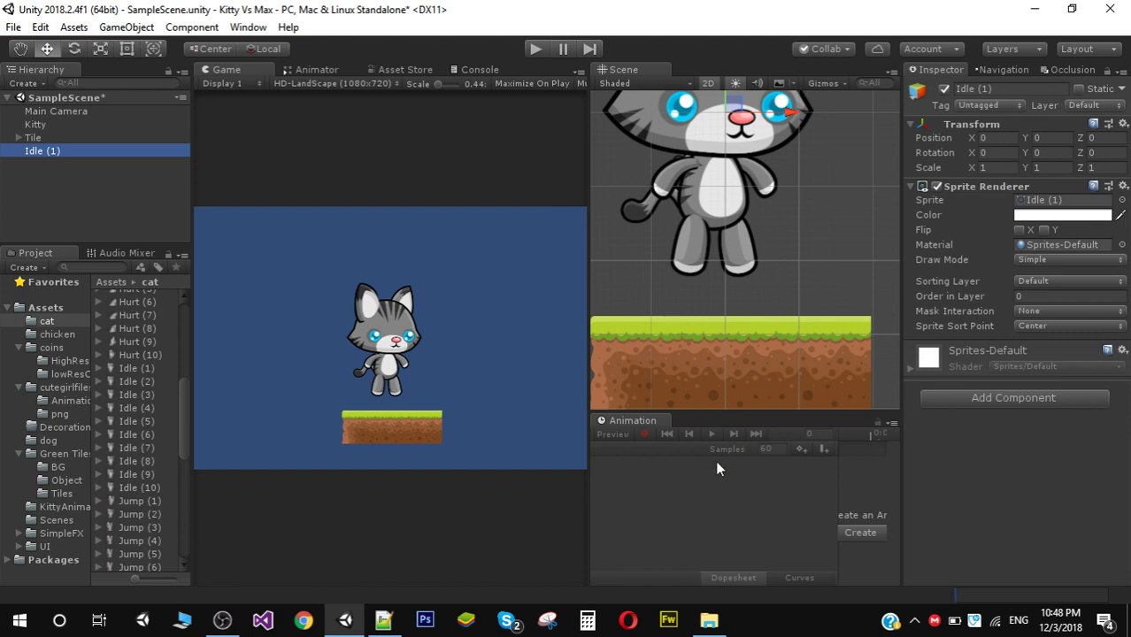
Narrow the Game view and save a New Animation clip for Idle (1) in Assets/cat.
left_click_drag(587, 458, 368, 434)
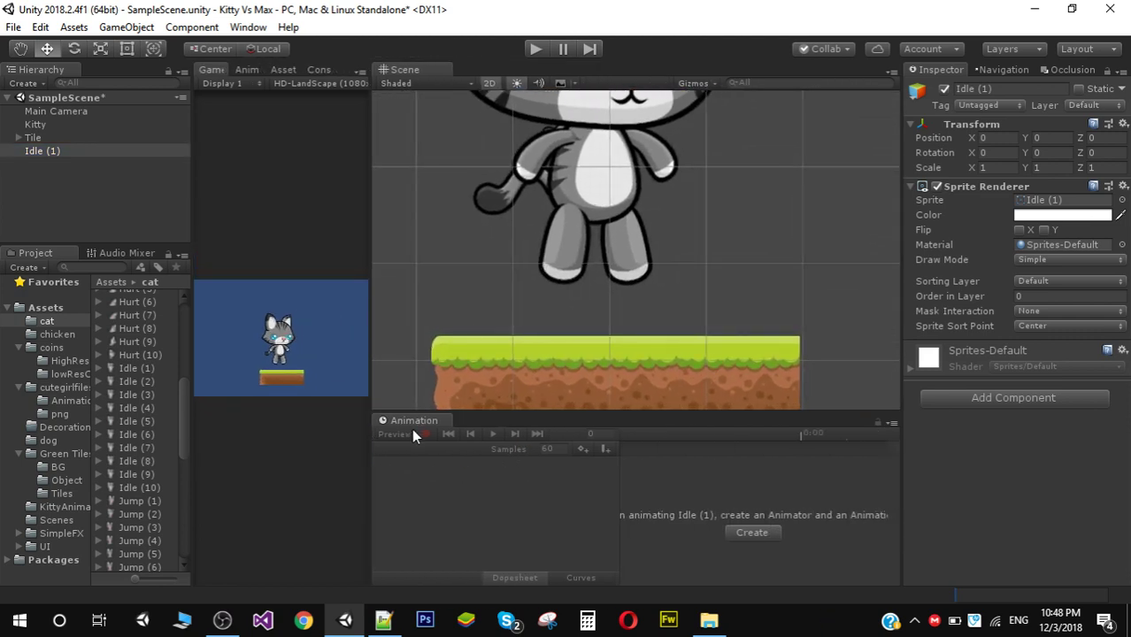
left_click(759, 532)
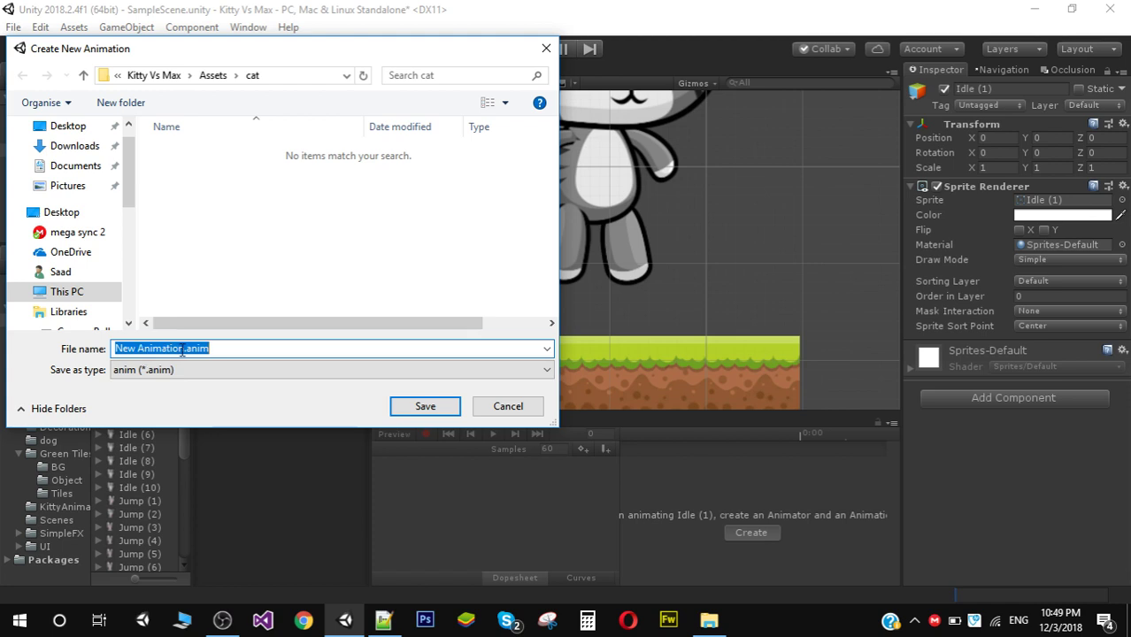
left_click_drag(184, 348, 104, 354)
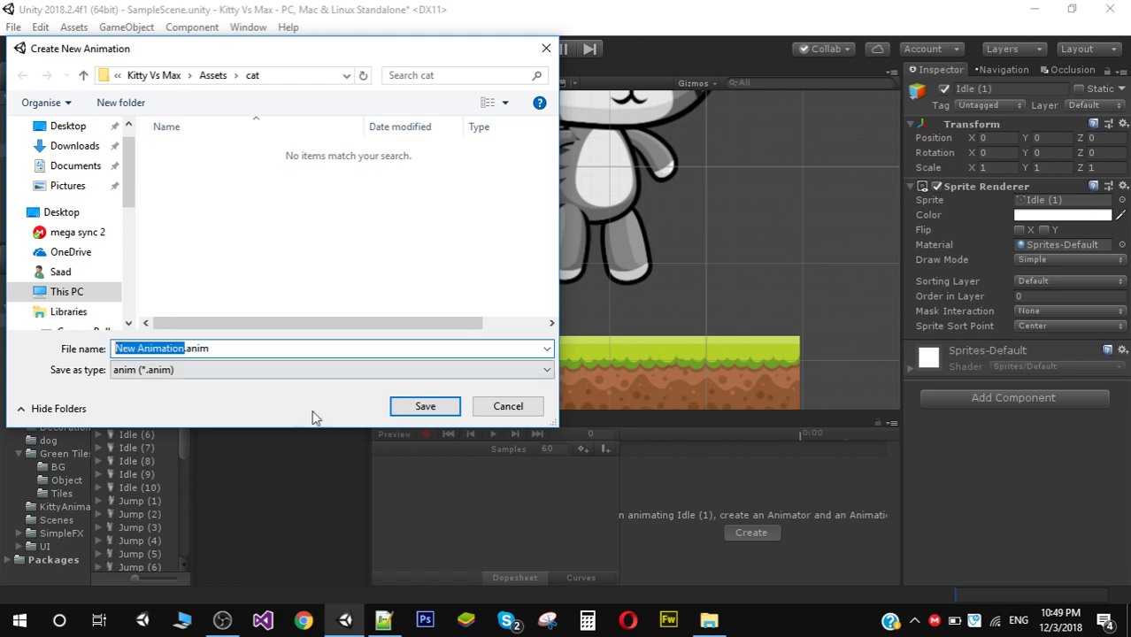
left_click(424, 406)
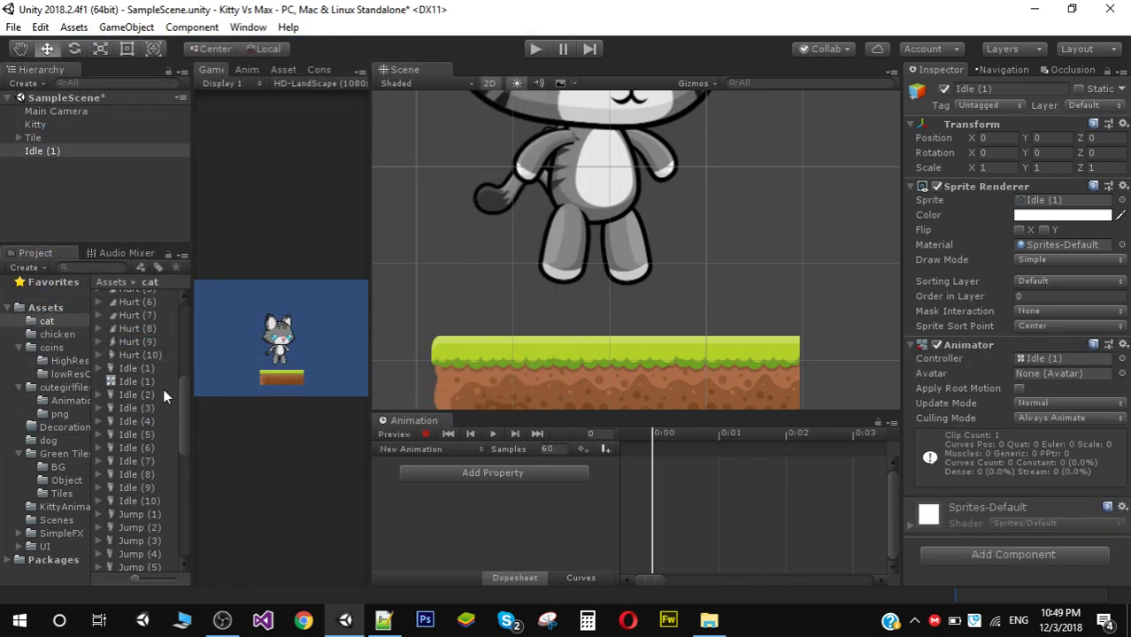
Shift-select the sprites Idle (1) through Idle (10) and drag them into the animation dopesheet.
left_click(143, 368)
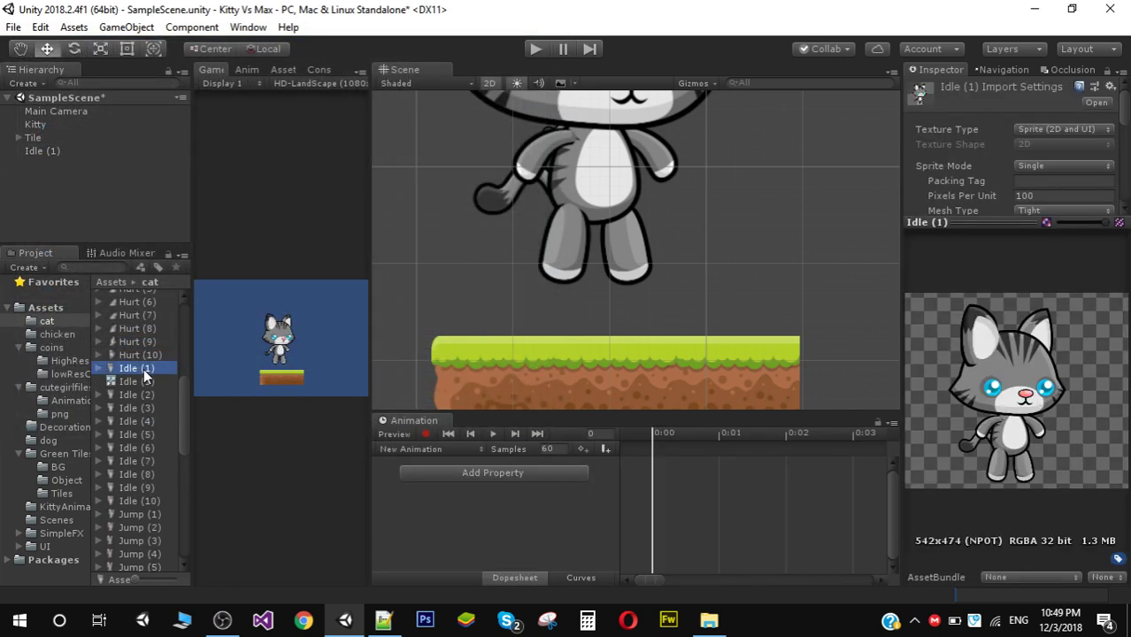
key("shift+Down")
key("shift+Down")
key("shift+Down")
key("shift+Down")
key("shift+Down")
key("shift+Down")
key("shift+Down")
key("shift+Down")
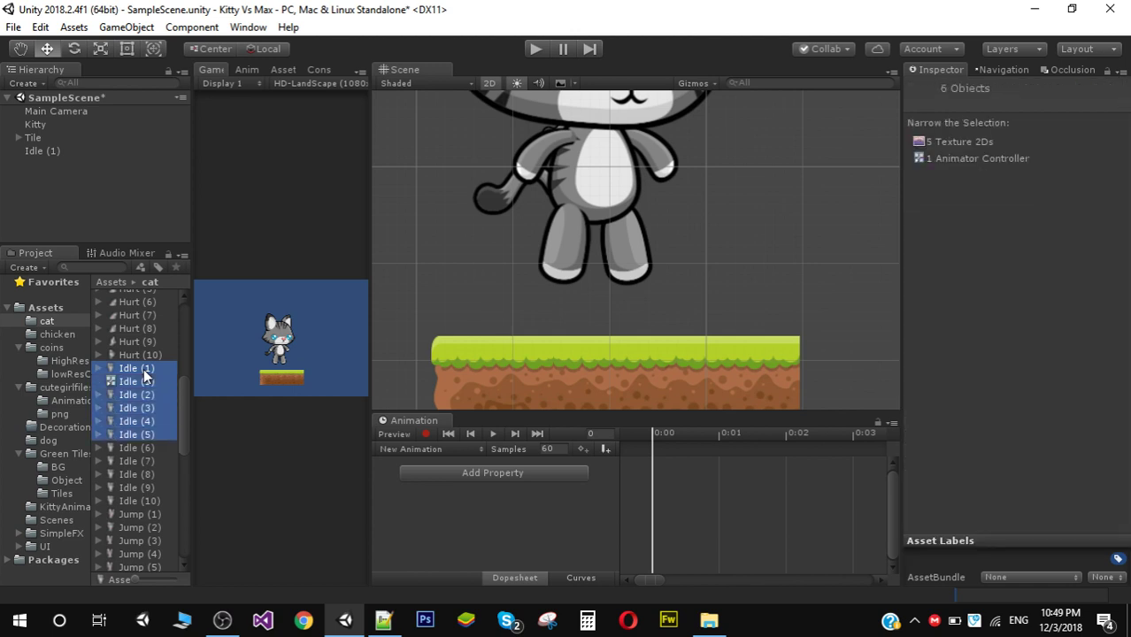
key("shift+Down")
key("shift+Down")
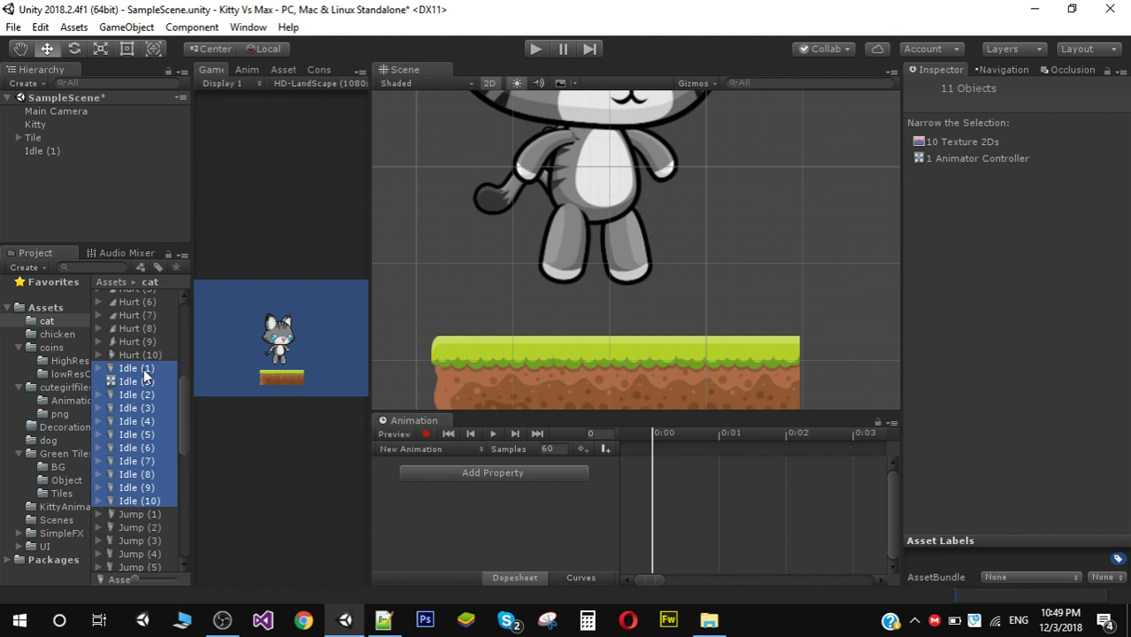
left_click_drag(143, 375, 699, 472)
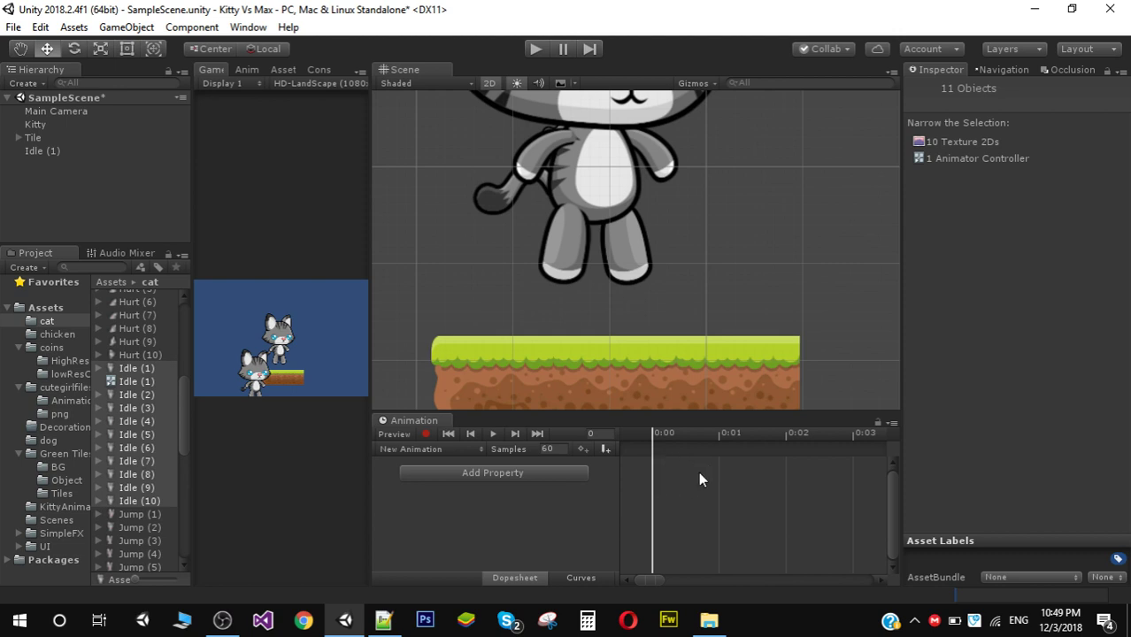
Reselect the Idle (1) object and try dropping the ten Idle frames into the clip again.
left_click(44, 150)
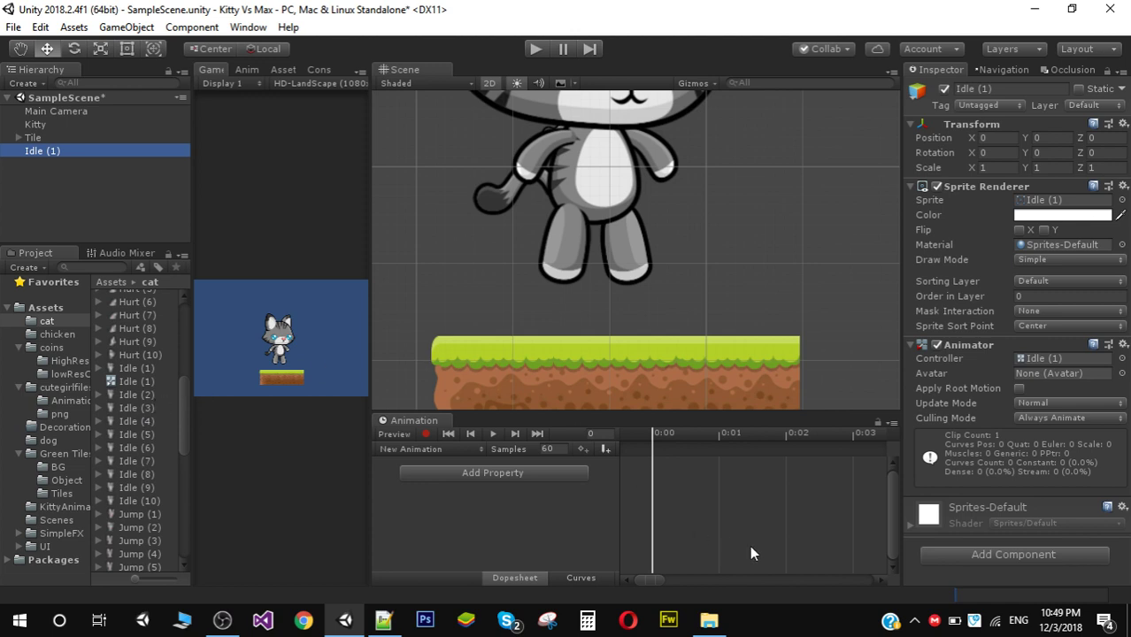
left_click(770, 501)
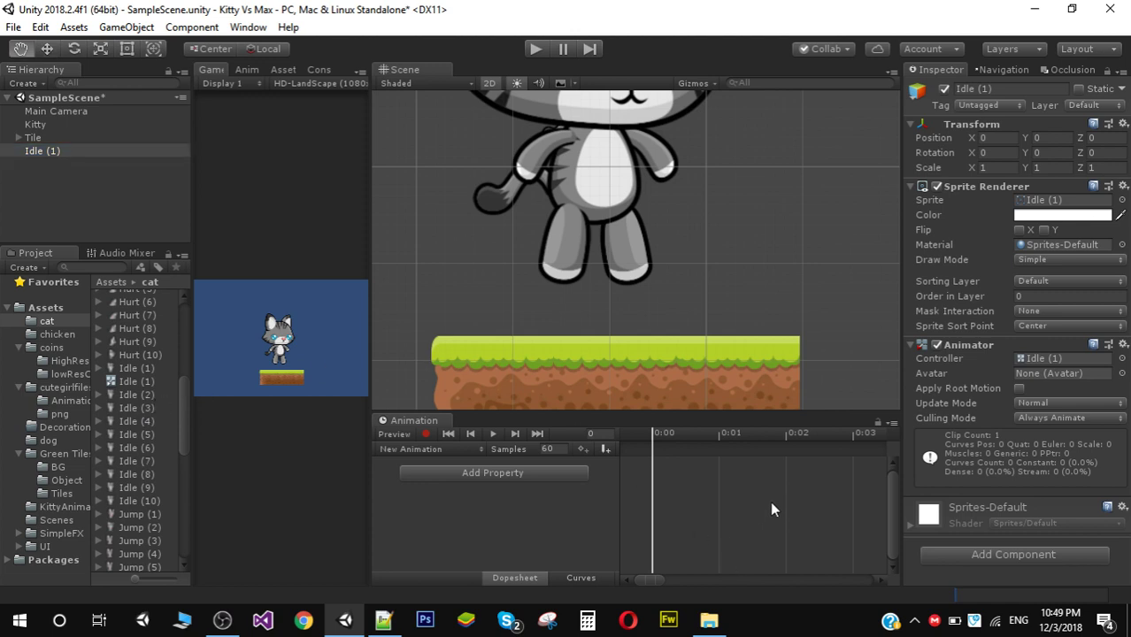
scroll(820, 522, "down", 5)
scroll(731, 507, "down", 6)
key("w")
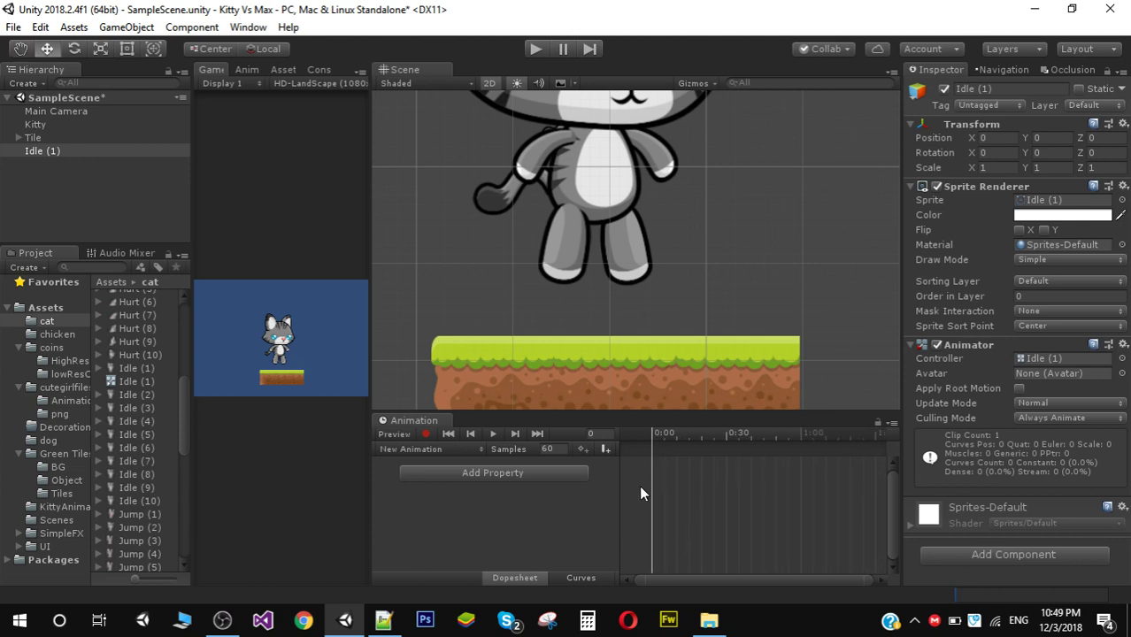
left_click(142, 369)
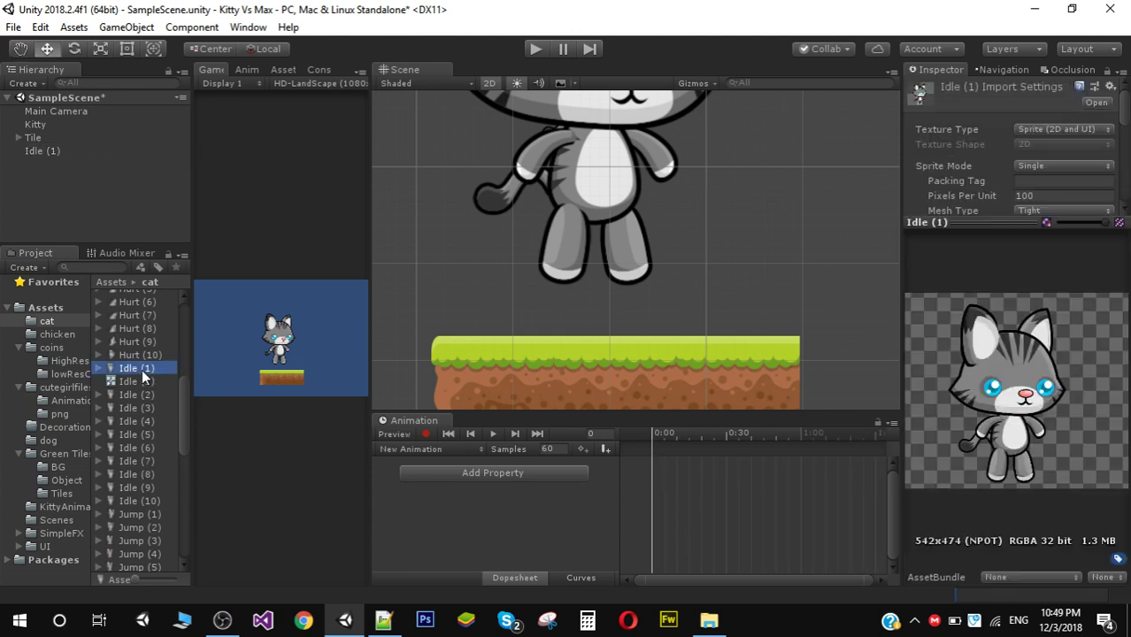
left_click(134, 501, "shift")
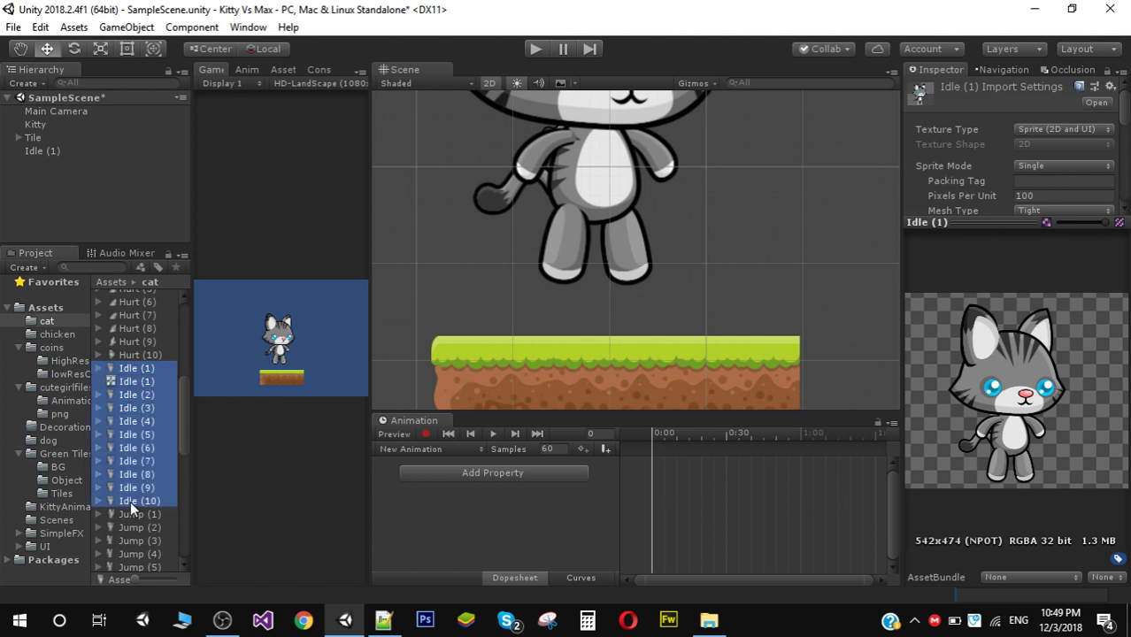
left_click_drag(139, 367, 678, 466)
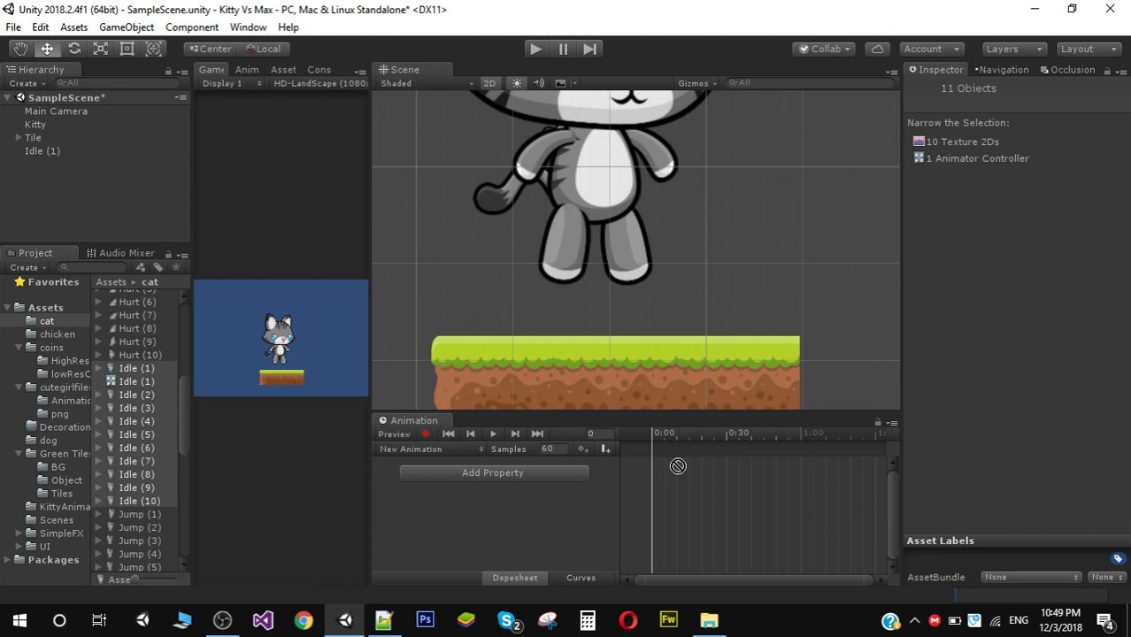
Ctrl-select sprites Idle (1) to Idle (10) and drag them into the dopesheet as keyframes.
left_click(109, 381)
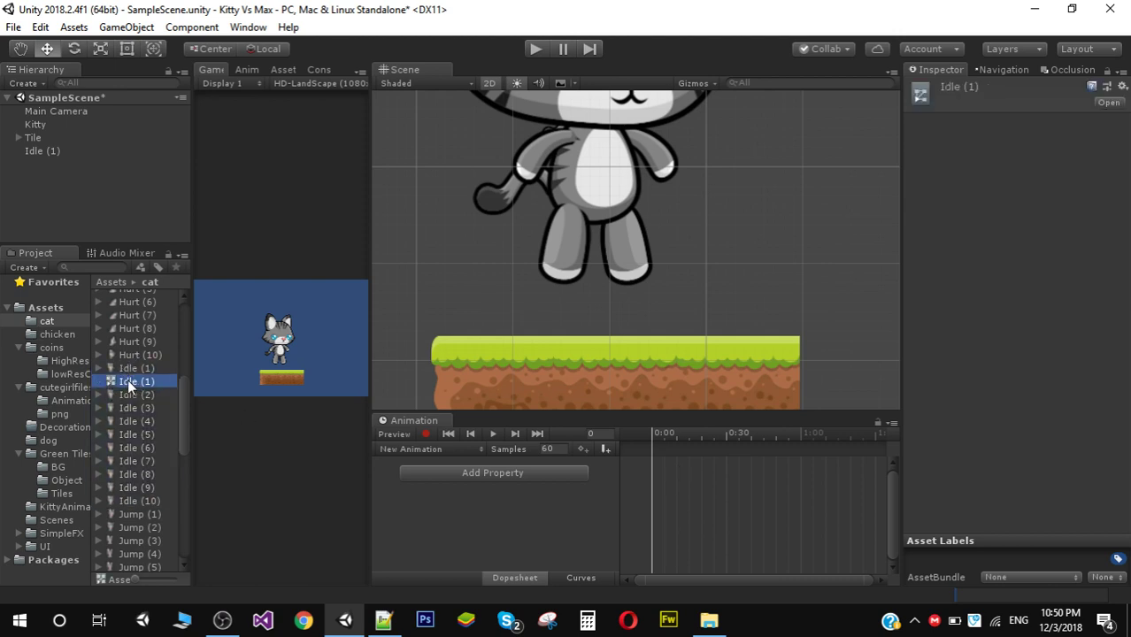
left_click(140, 396)
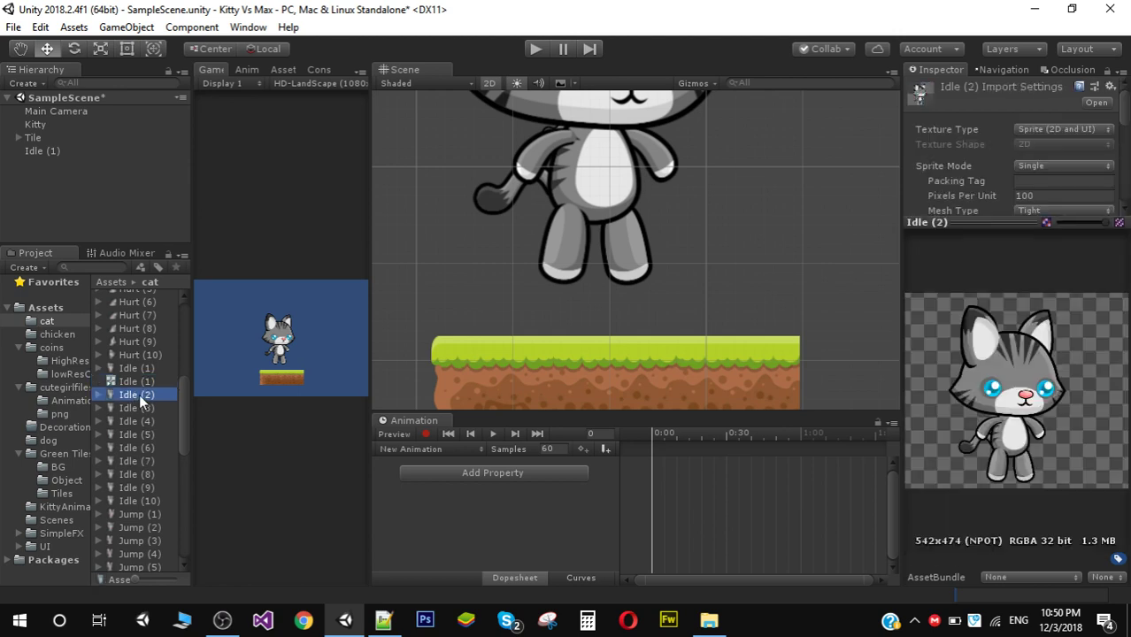
left_click(151, 368)
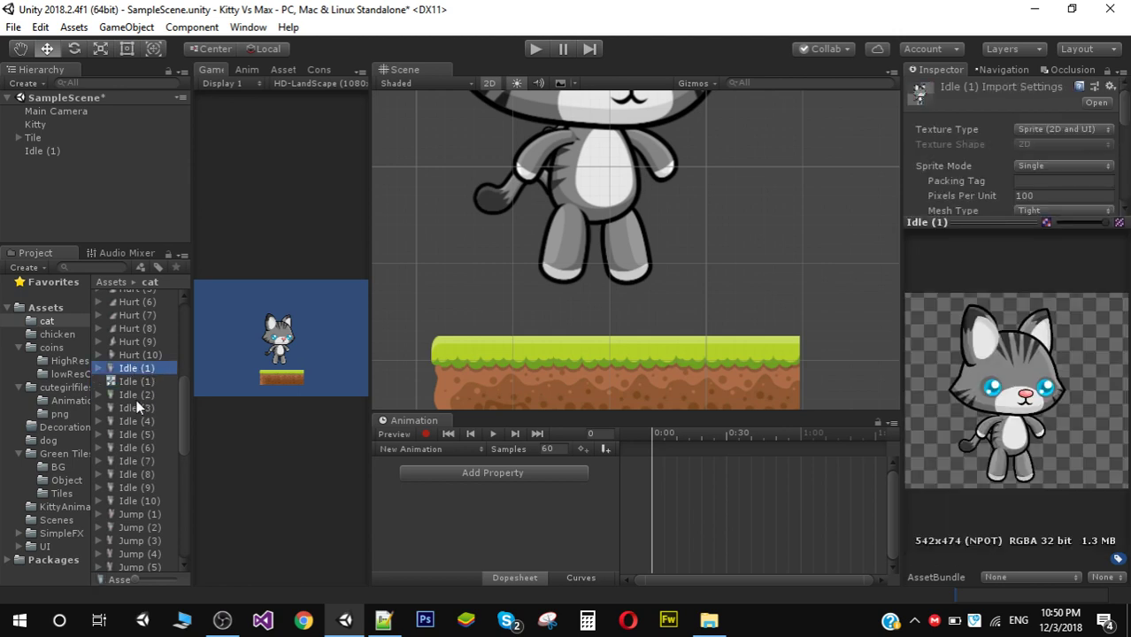
left_click(136, 395, "ctrl")
left_click(134, 407, "ctrl")
left_click(133, 419, "ctrl")
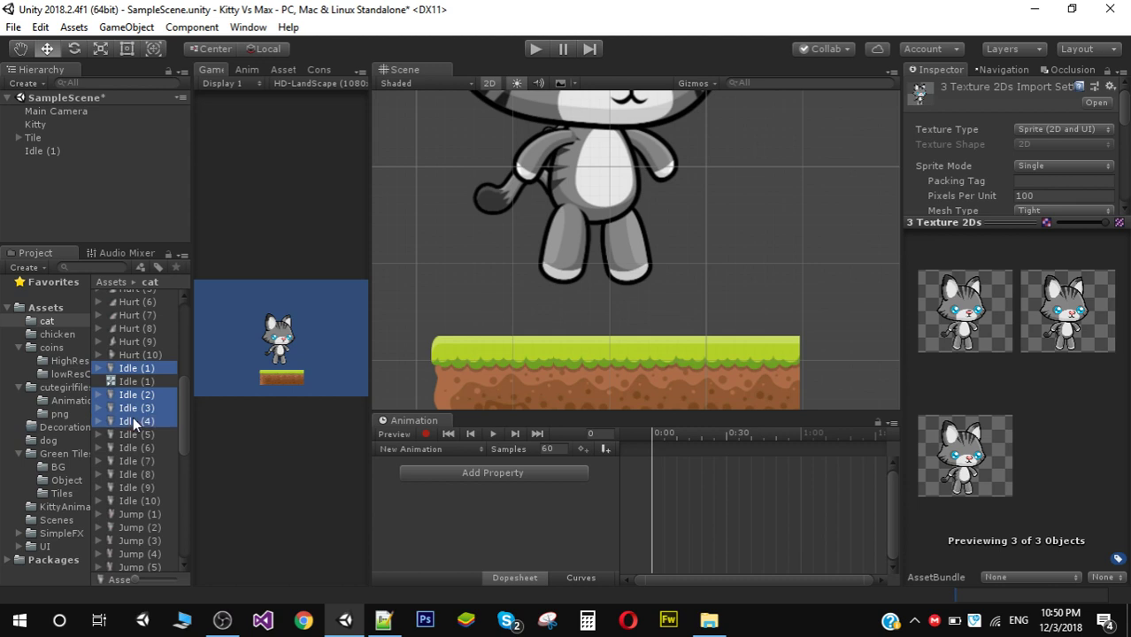
left_click(128, 432, "ctrl")
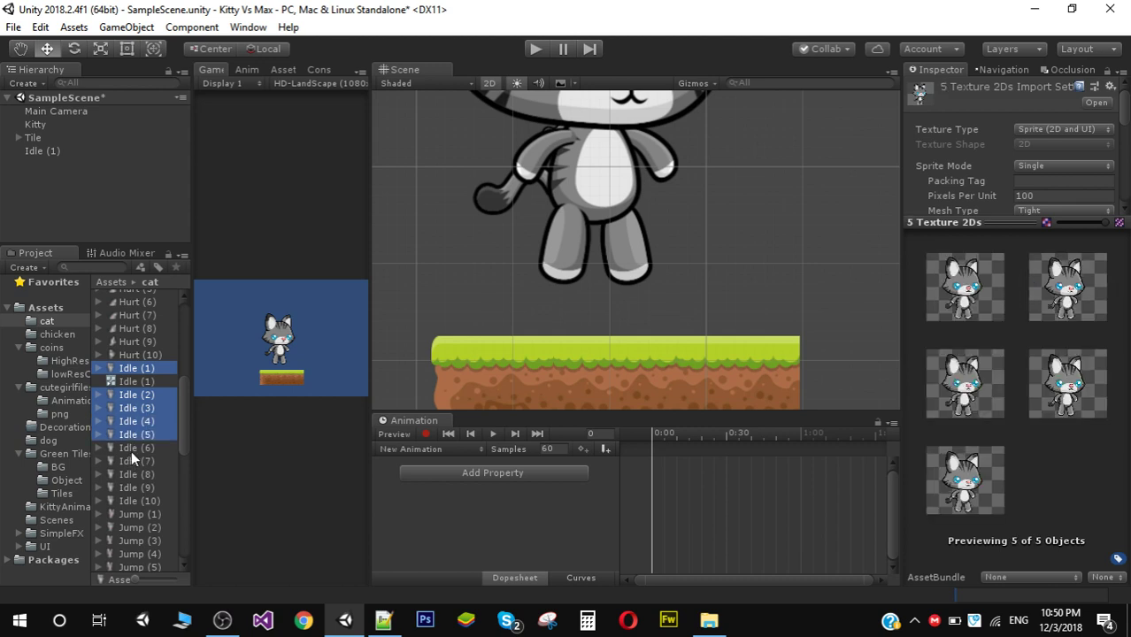
left_click(130, 447, "ctrl")
left_click(131, 474, "ctrl")
left_click(140, 461, "ctrl")
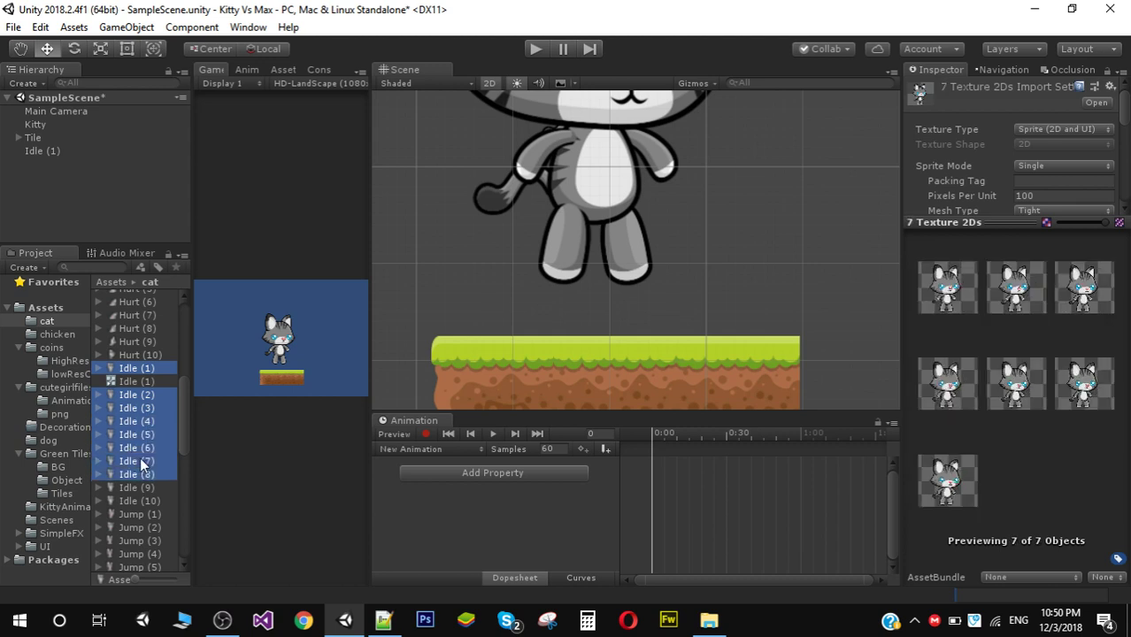
left_click(135, 486, "ctrl")
left_click(133, 501, "ctrl")
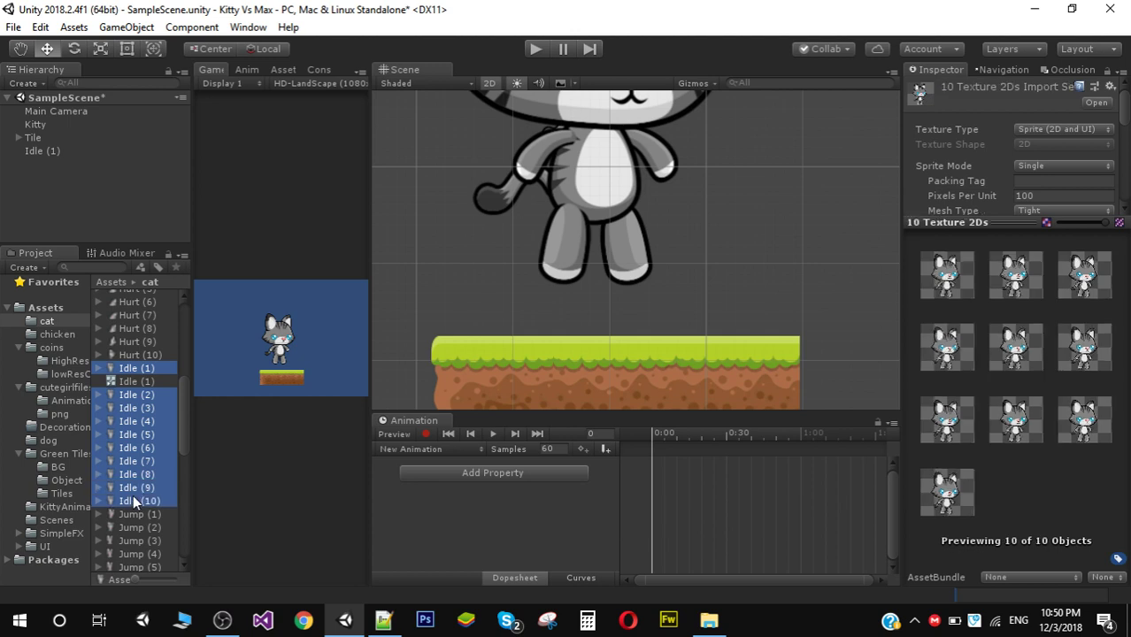
left_click_drag(155, 367, 657, 473)
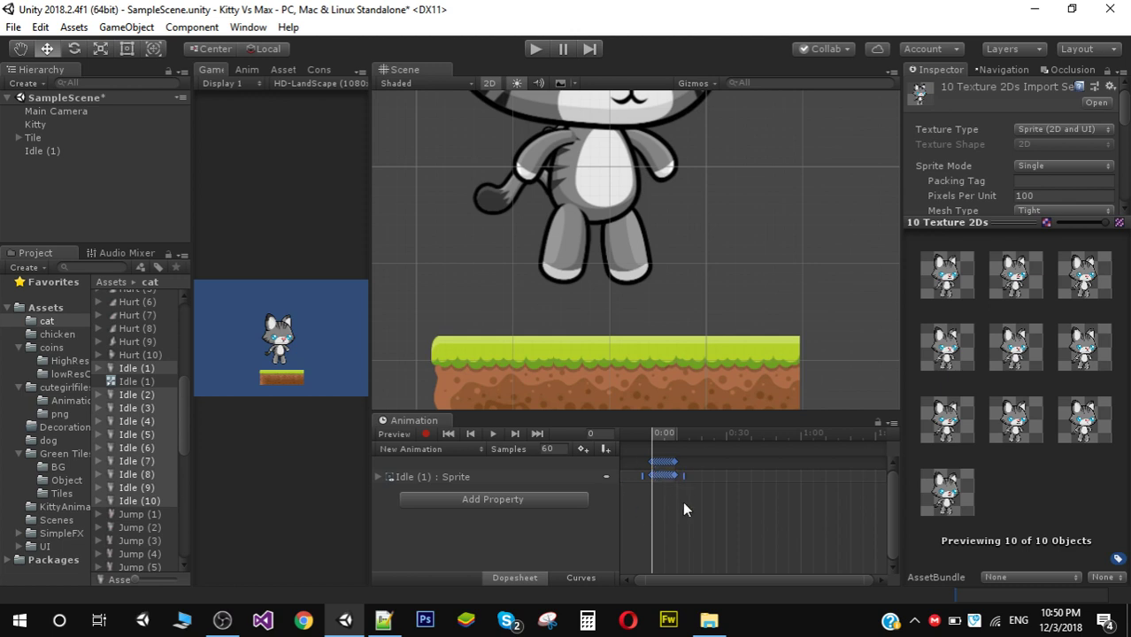
Deactivate the Kitty object and preview the Idle (1) object's new idle animation.
left_click(492, 434)
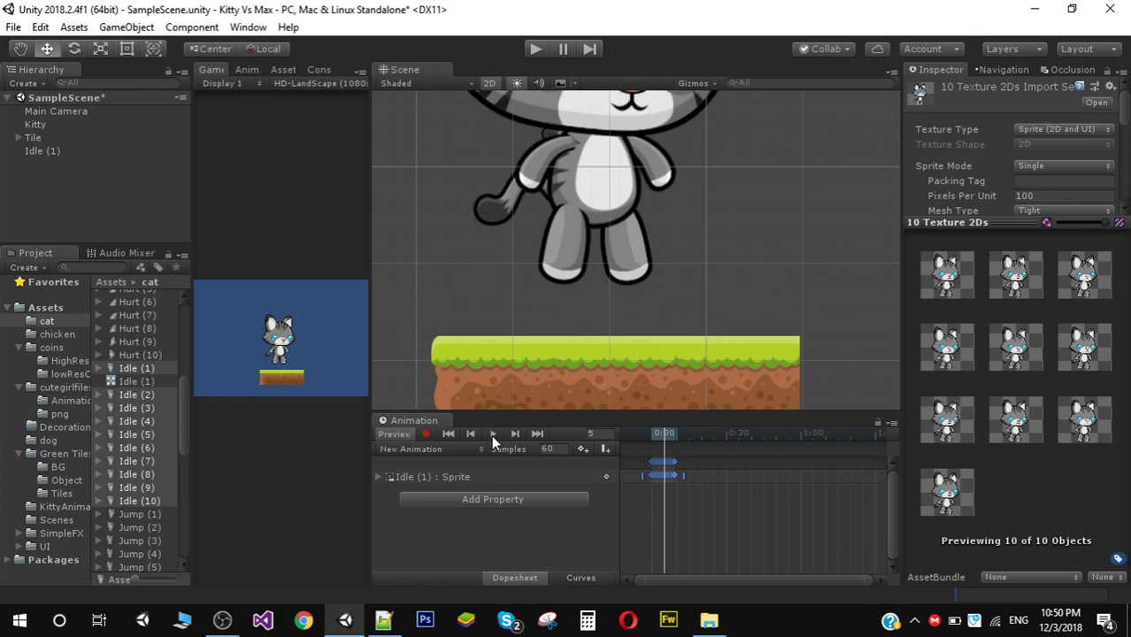
left_click(40, 137)
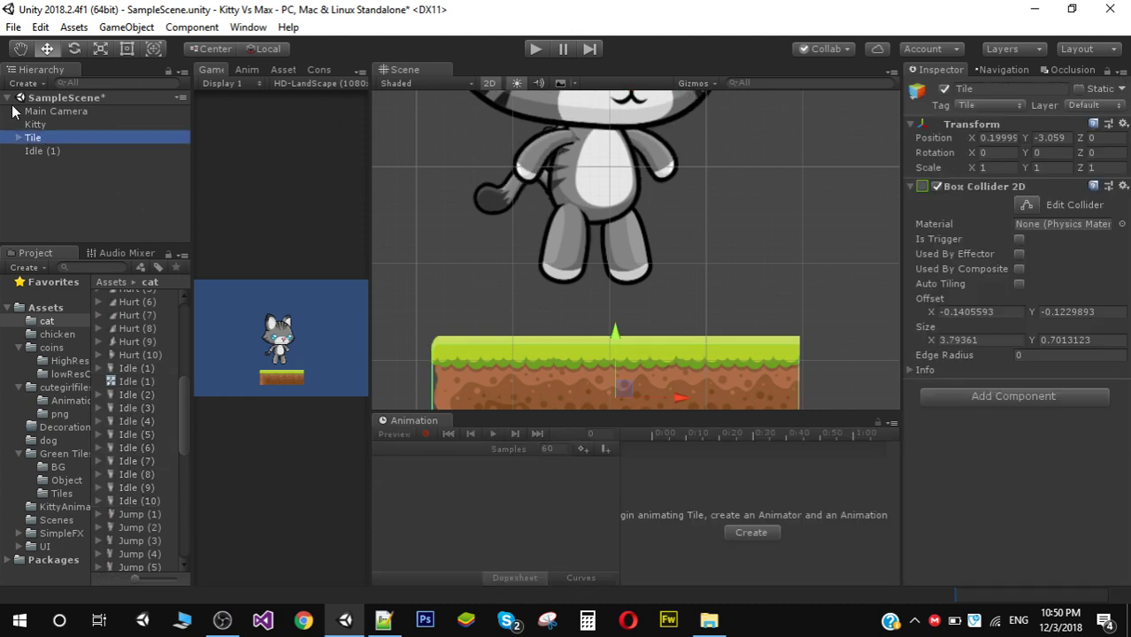
left_click(34, 125)
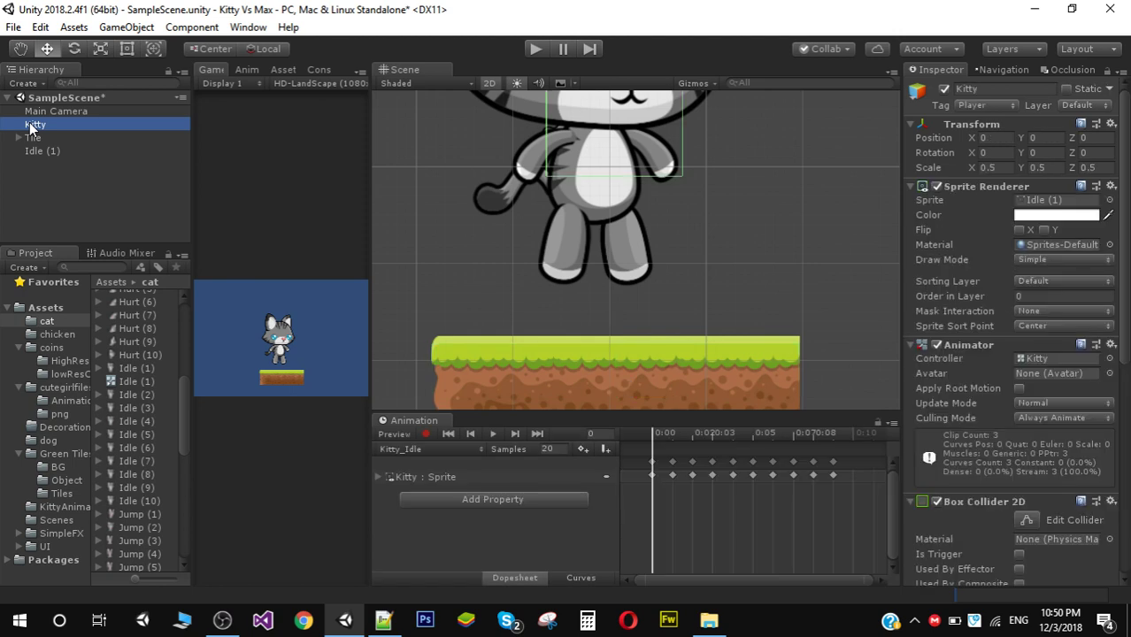
left_click(943, 90)
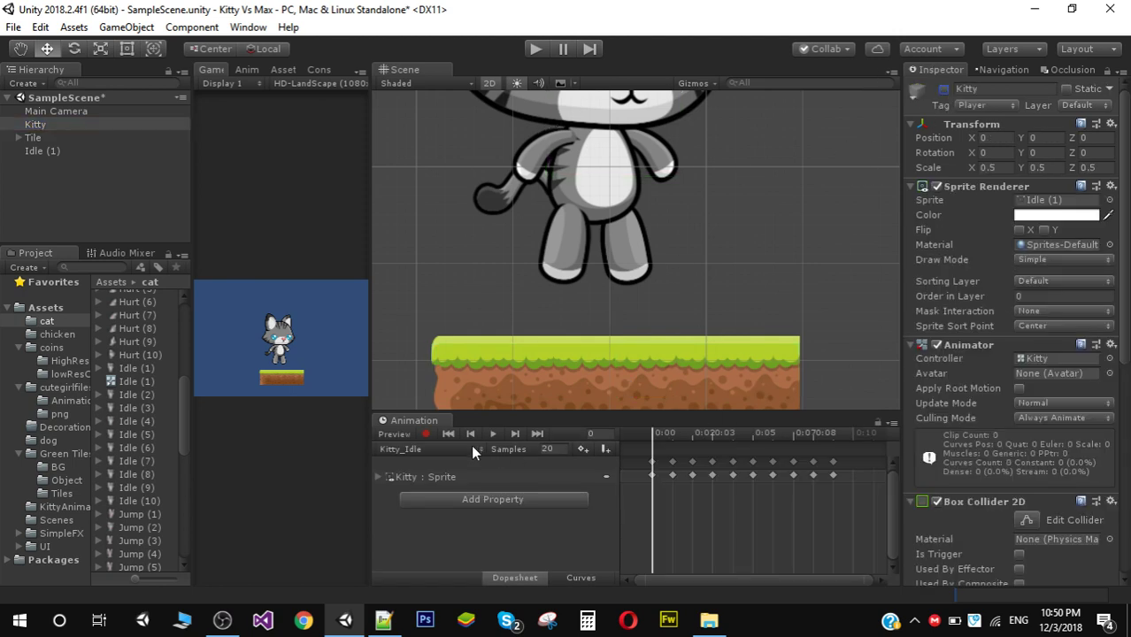
left_click(44, 151)
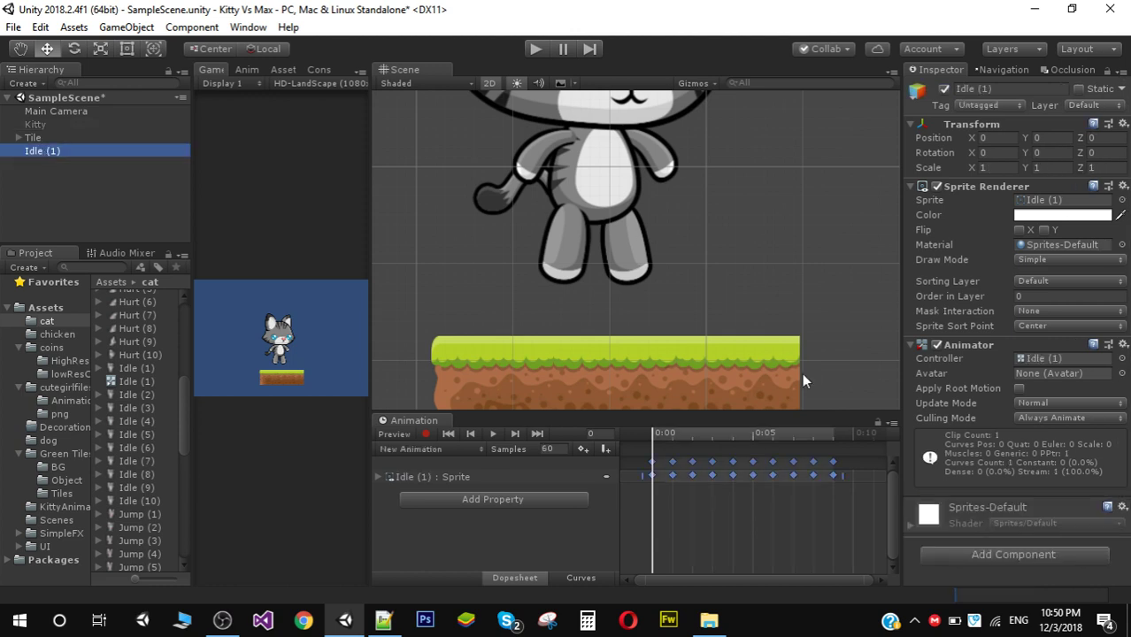
left_click(492, 434)
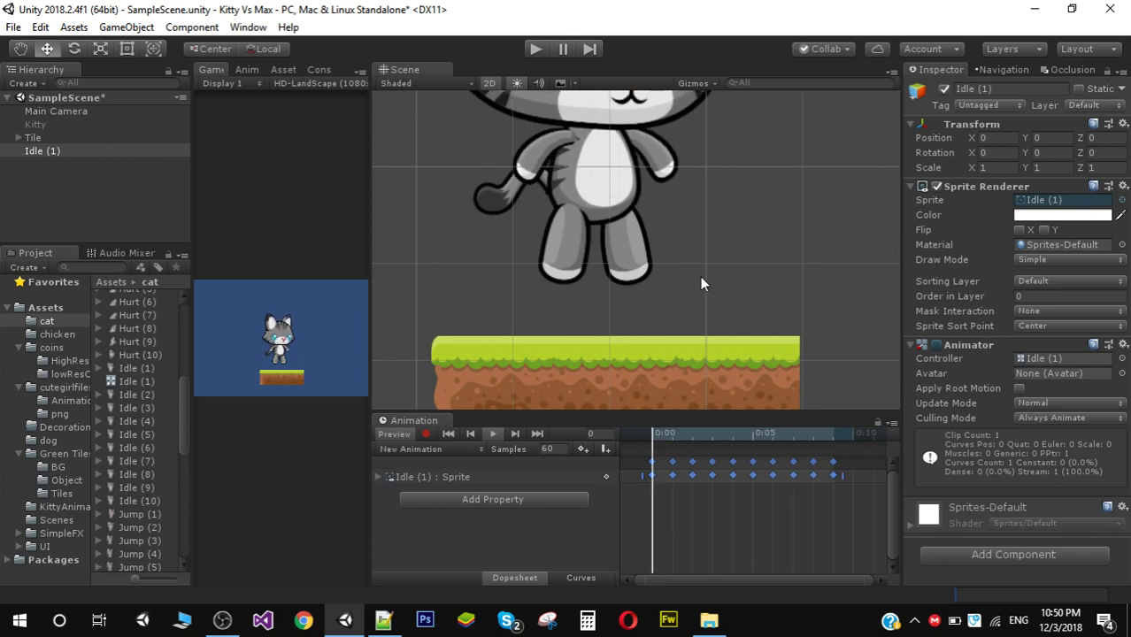
Set the Idle (1) clip's sample rate to 20 and replay the slower idle cycle.
middle_click_drag(696, 290, 701, 387)
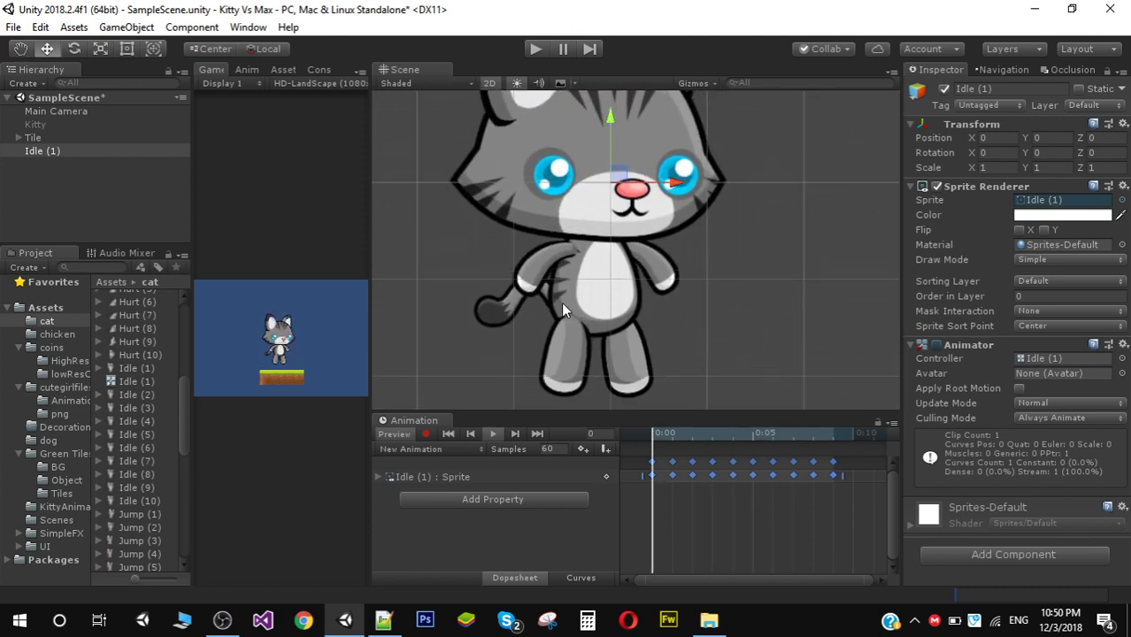
left_click(493, 432)
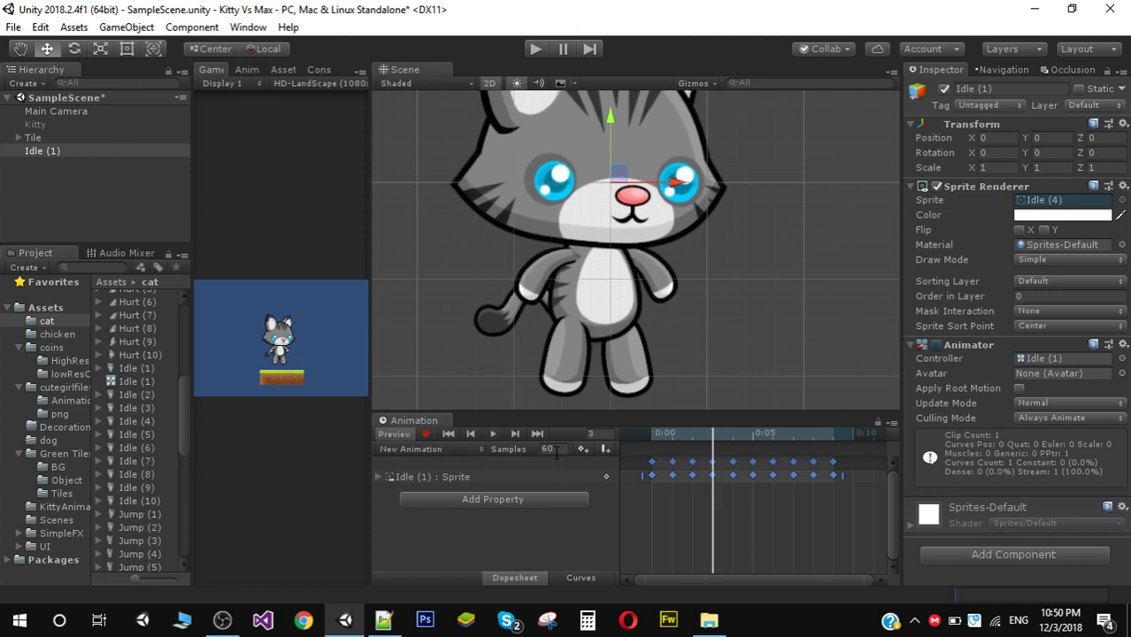
left_click(554, 450)
key("Return")
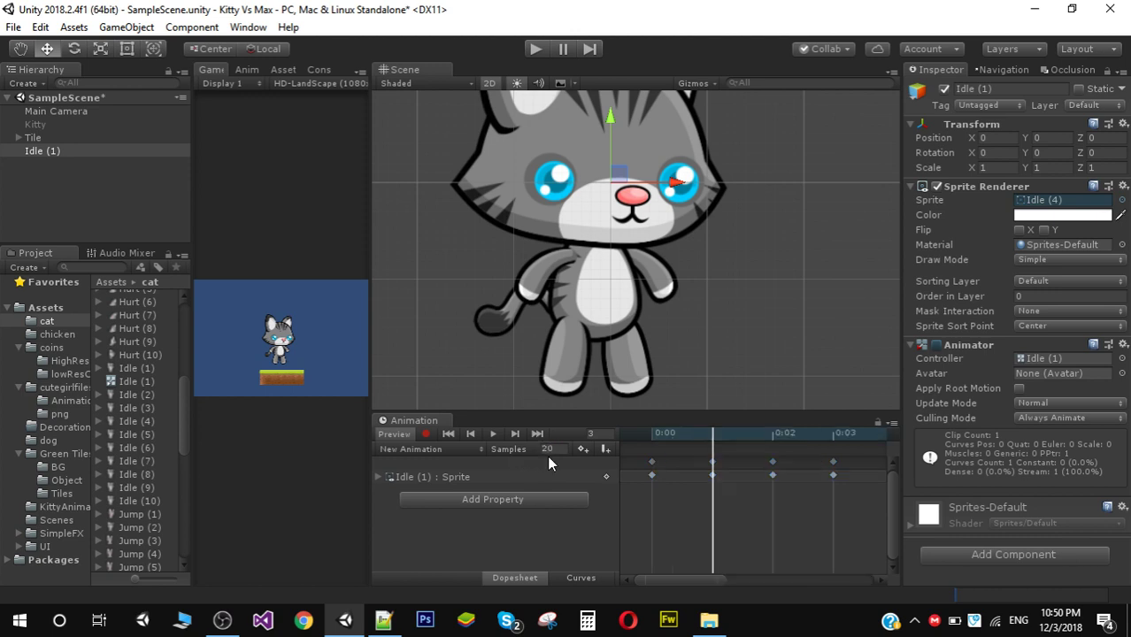
left_click(492, 433)
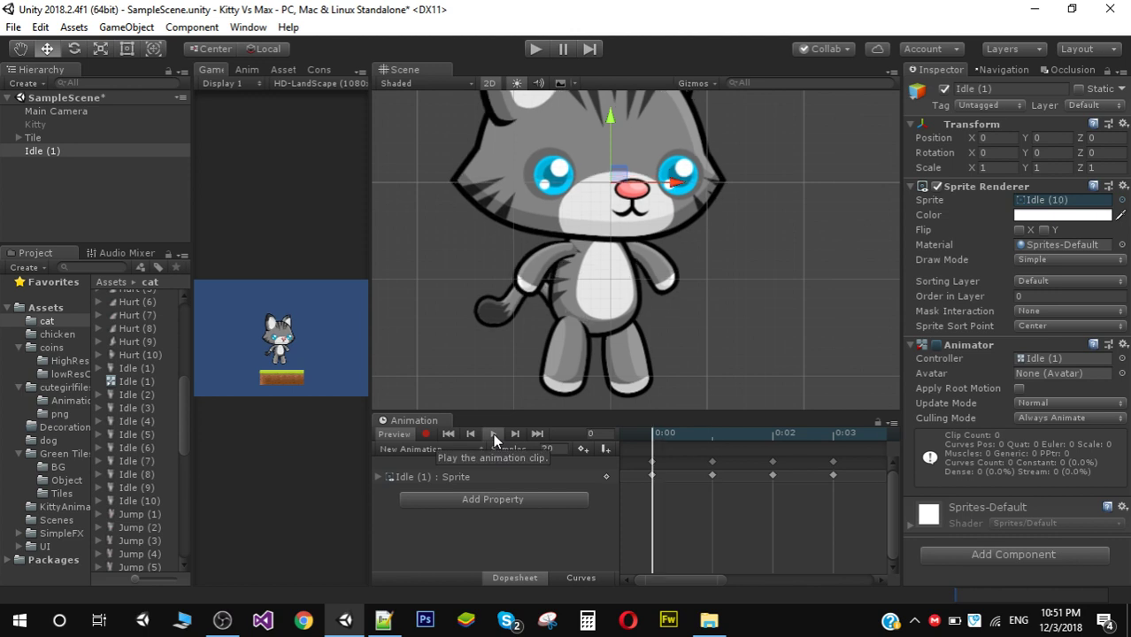
left_click_drag(370, 346, 606, 353)
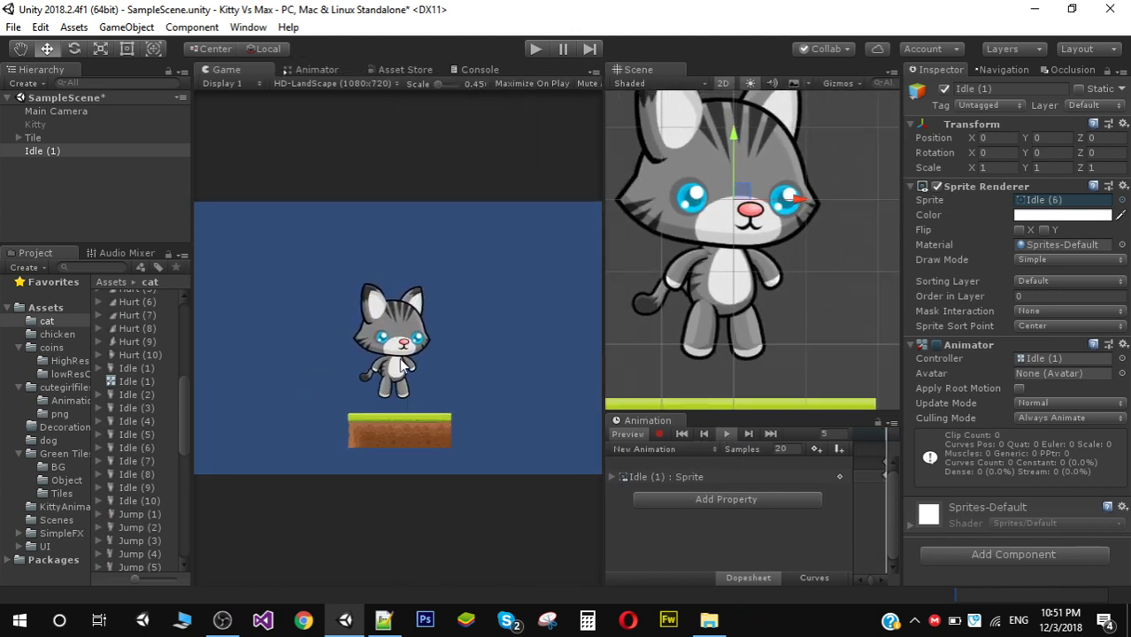
left_click_drag(601, 334, 474, 336)
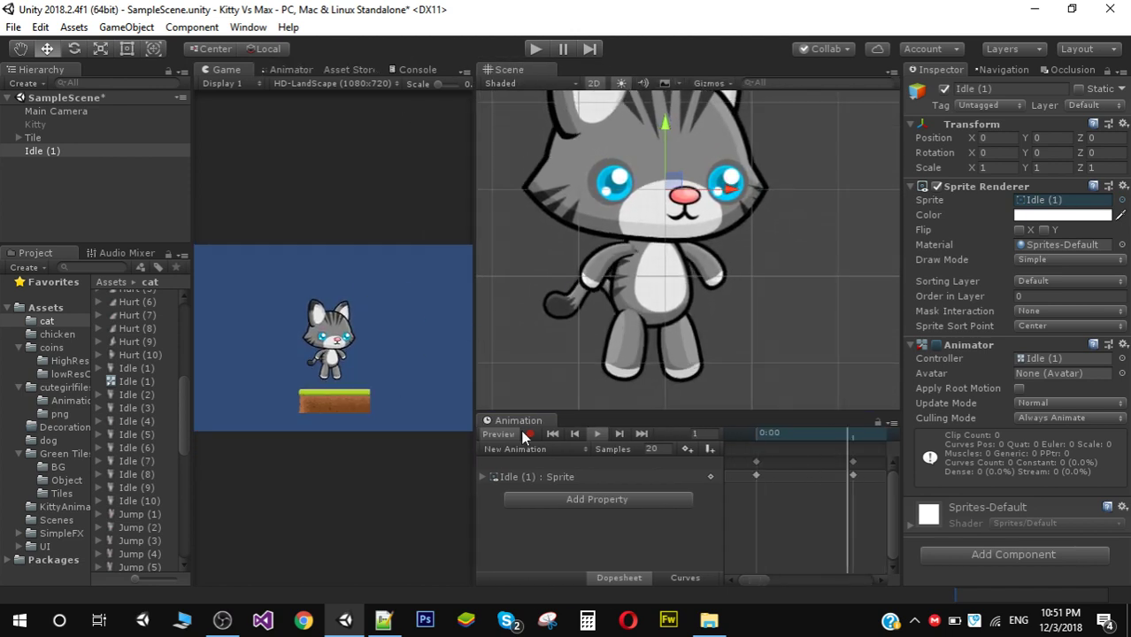
left_click(596, 433)
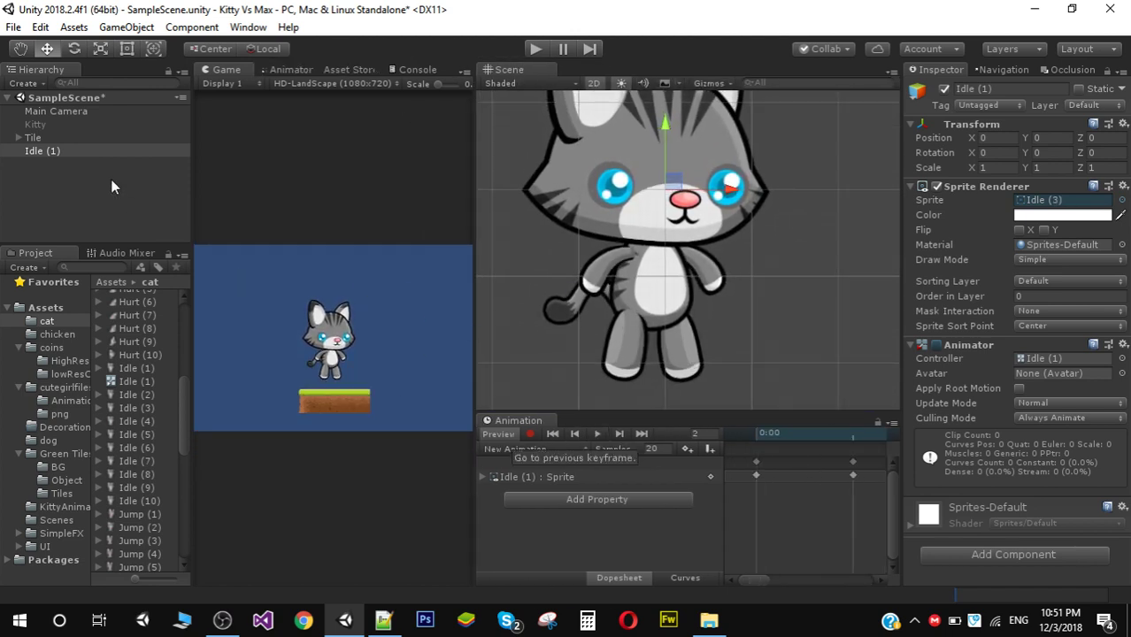
Delete the Idle (1) test object and reactivate the Kitty object.
left_click(50, 153)
key("Delete")
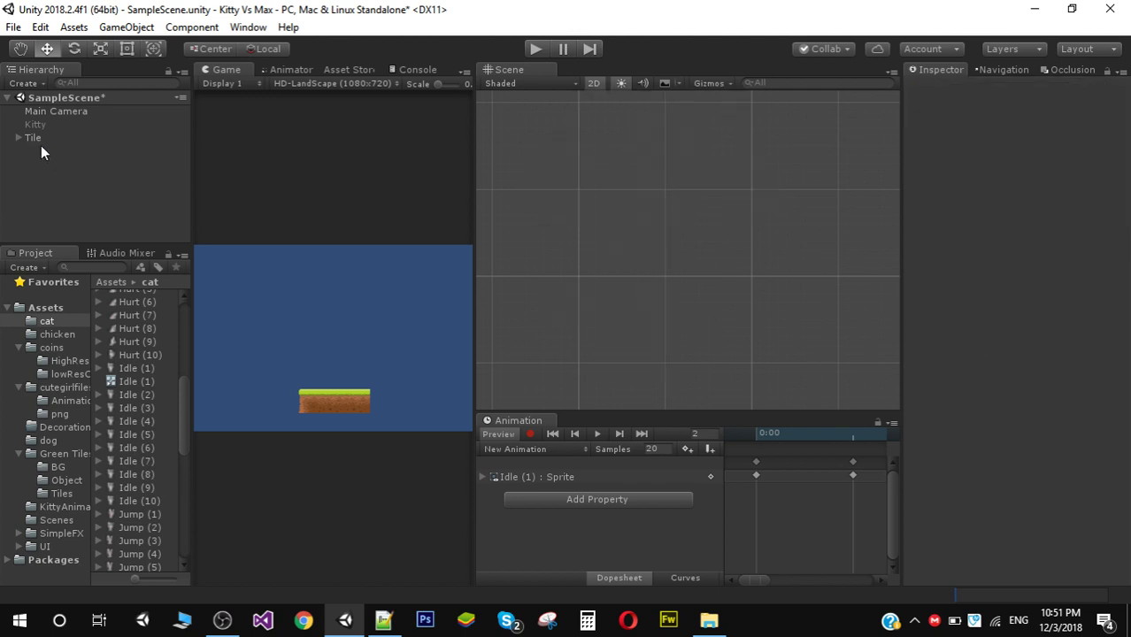
left_click(35, 125)
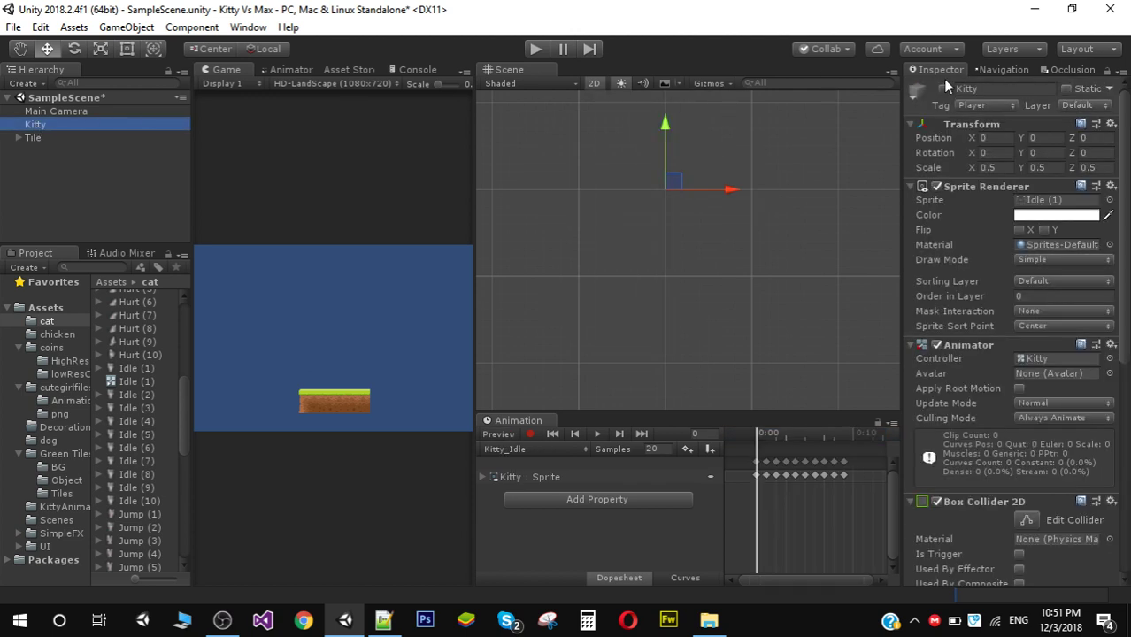
left_click(944, 89)
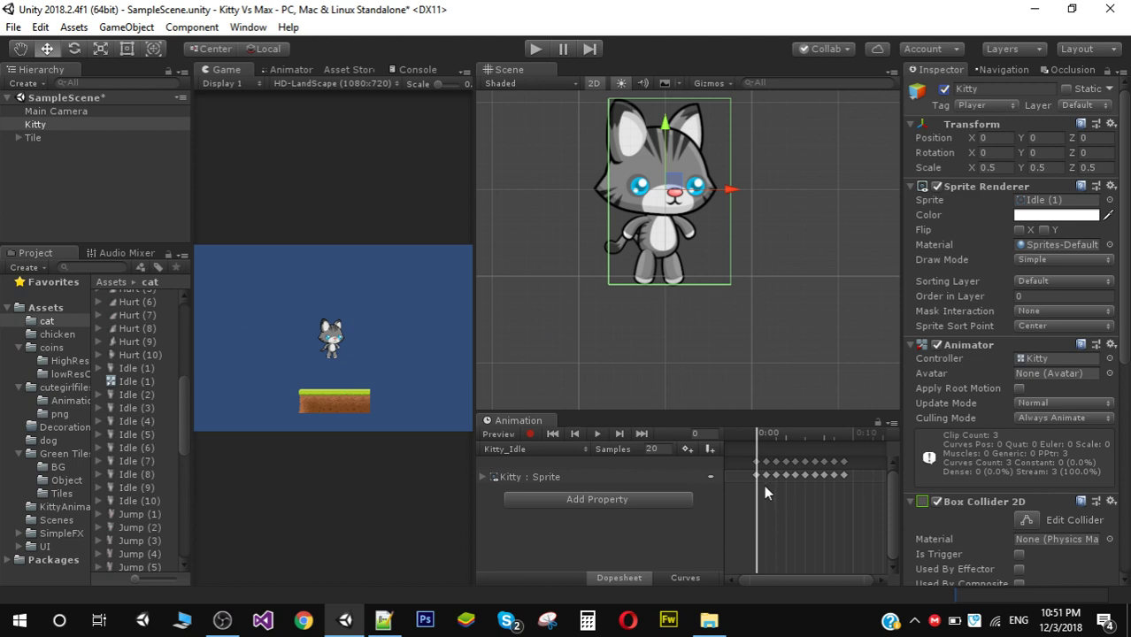
left_click_drag(471, 484, 275, 443)
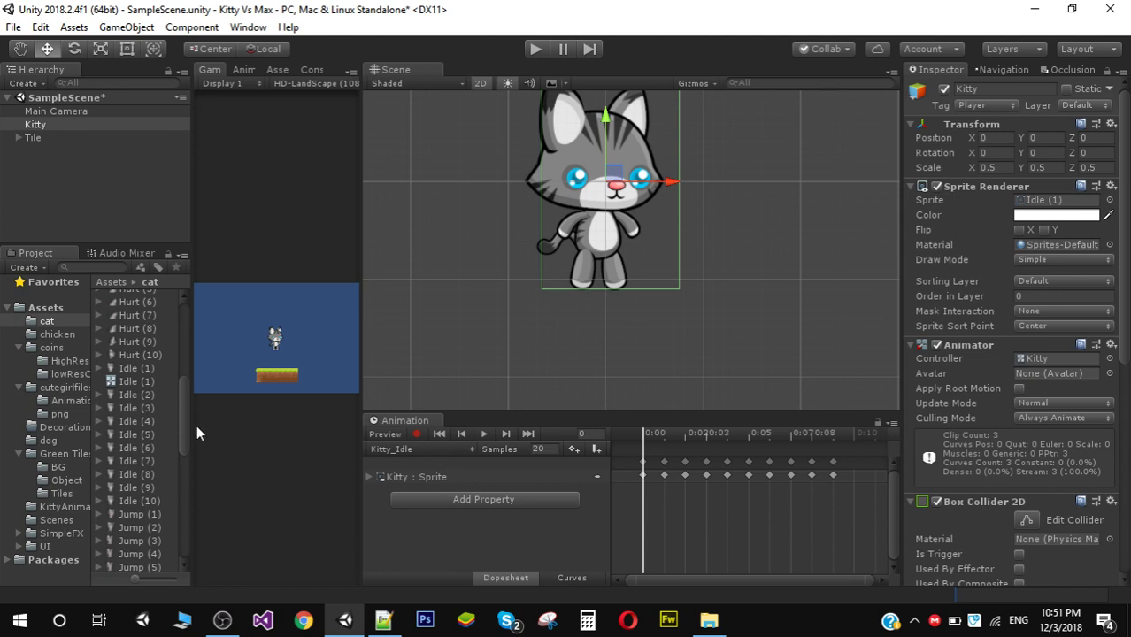
scroll(181, 427, "down", 5)
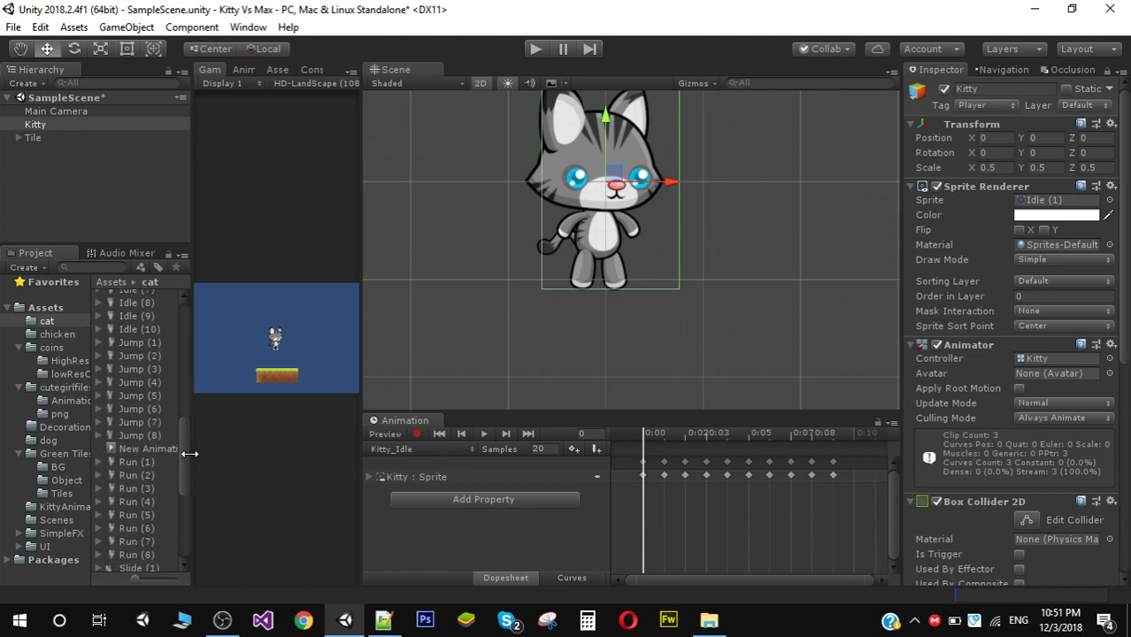
left_click_drag(183, 453, 203, 332)
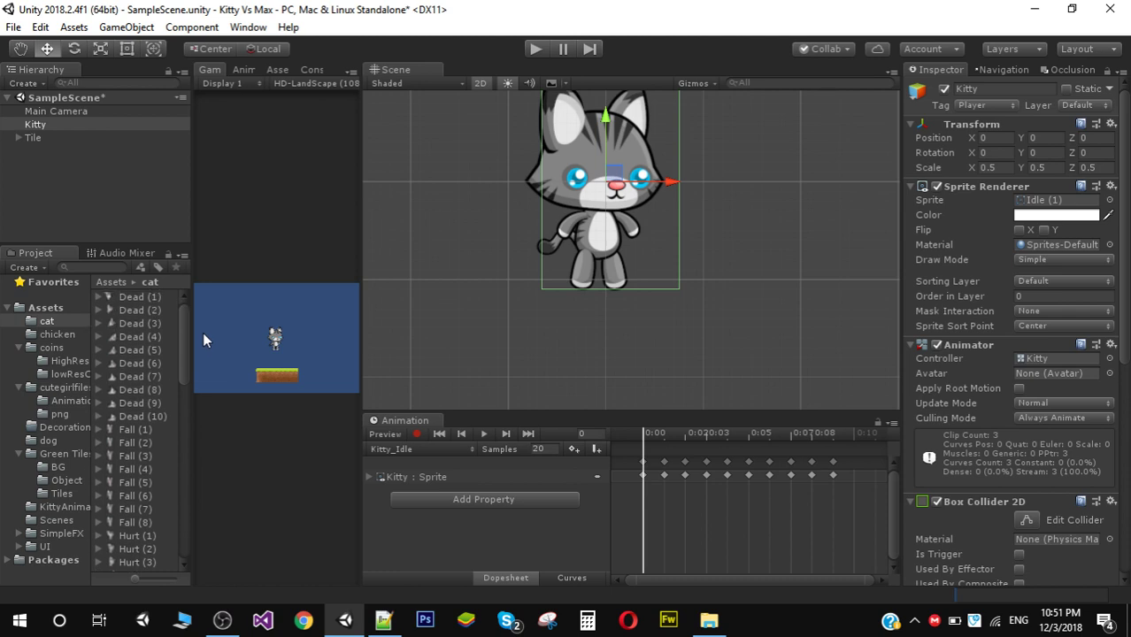
Create a new clip named Kitty_Death and save it in Assets/KittyAnimations.
left_click(474, 449)
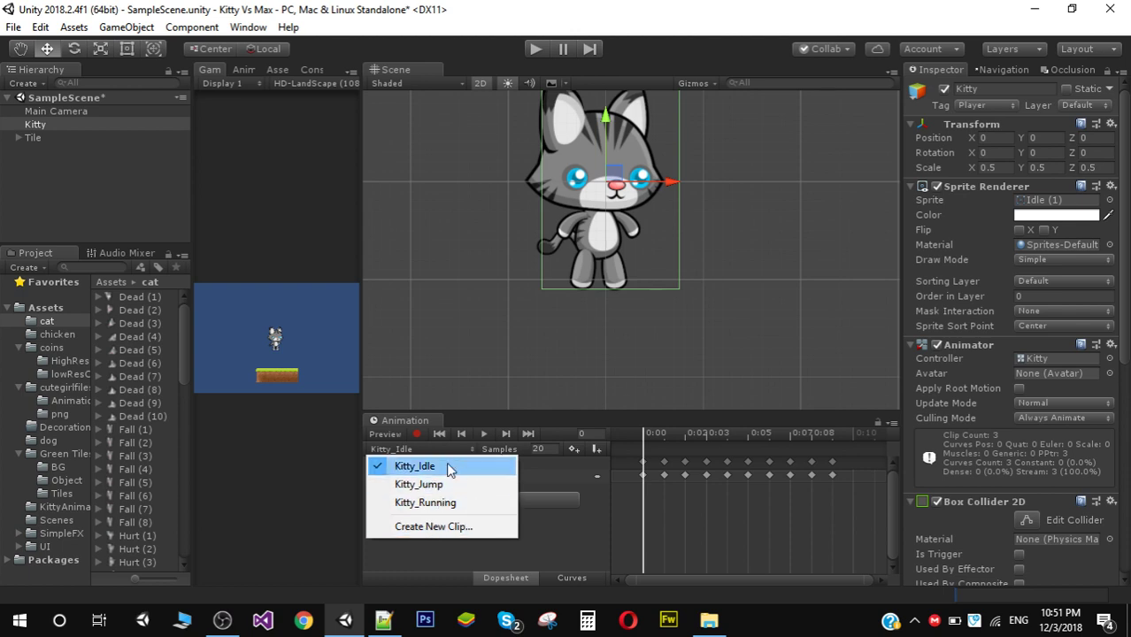
left_click(431, 529)
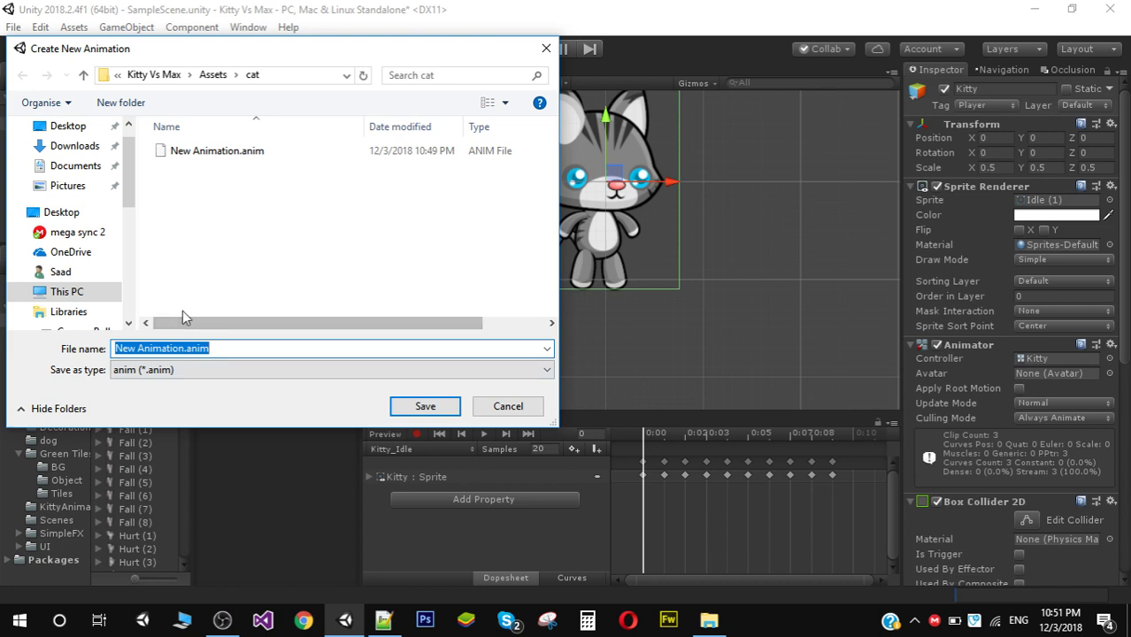
type("Kitty")
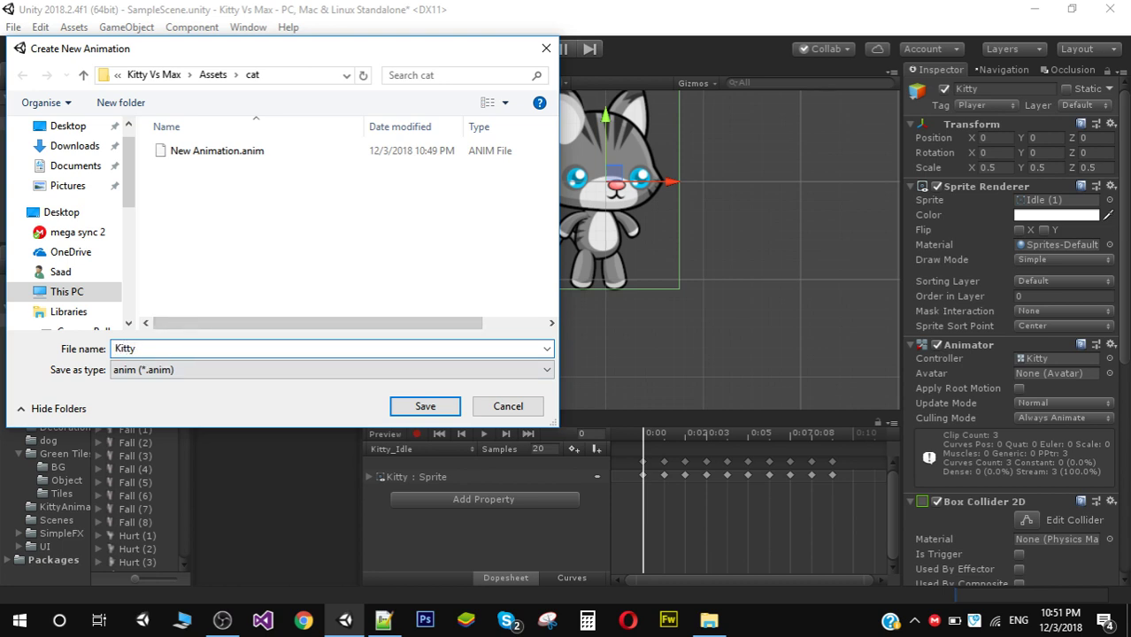
type("_Death")
left_click(216, 78)
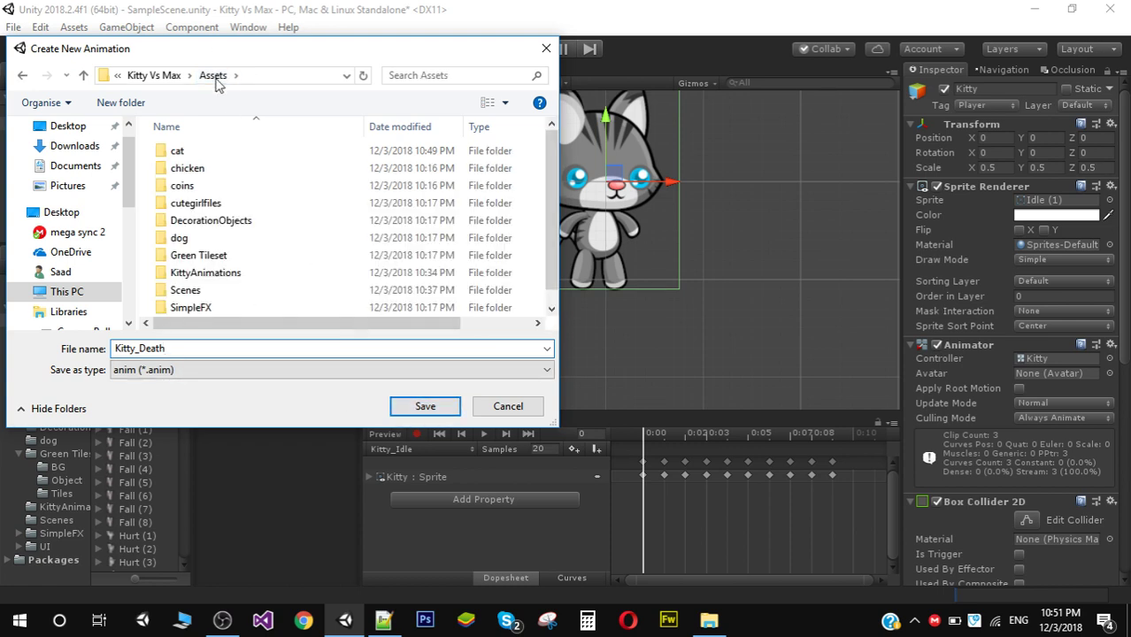
double_click(214, 275)
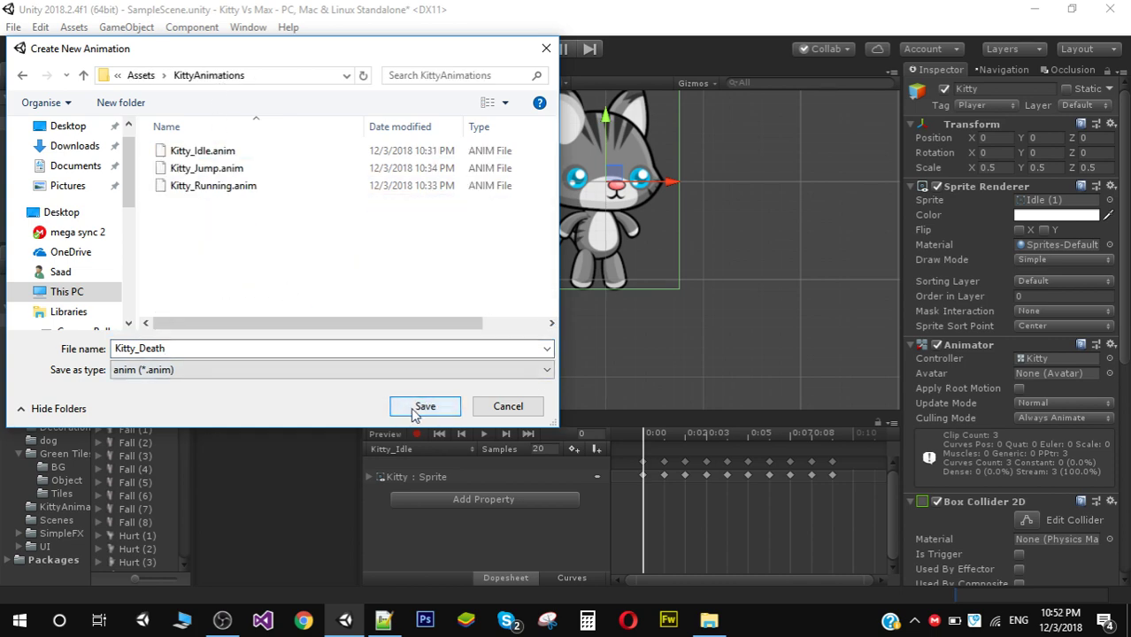
left_click(422, 408)
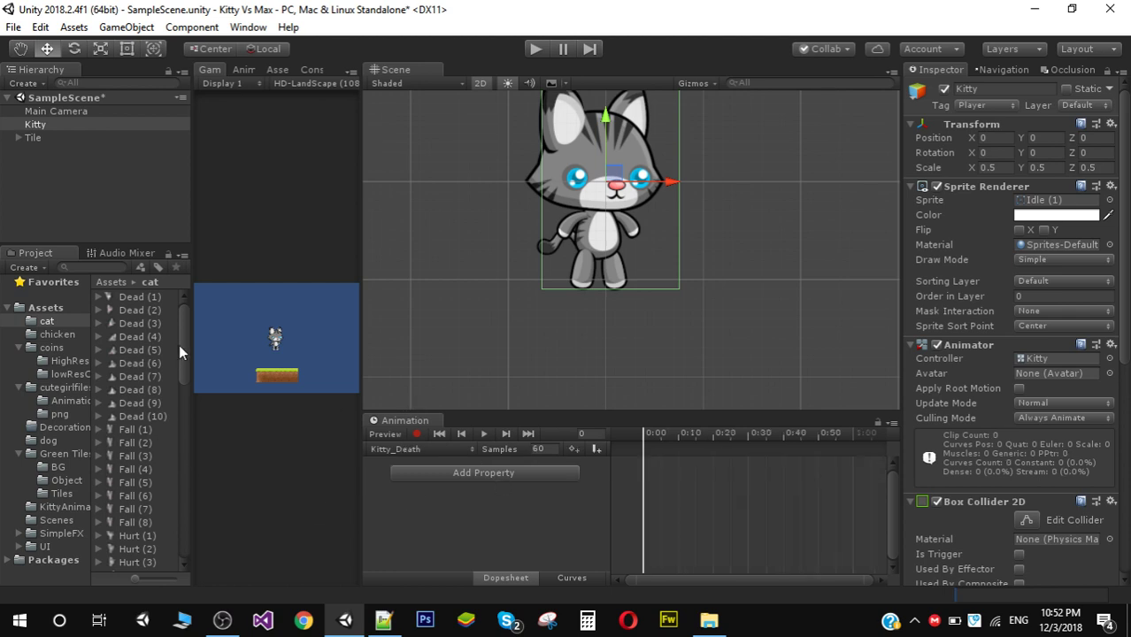
Drop sprites Dead (1)–(10) into the Kitty_Death timeline at 20 samples and preview the clip.
left_click(151, 296, "ctrl")
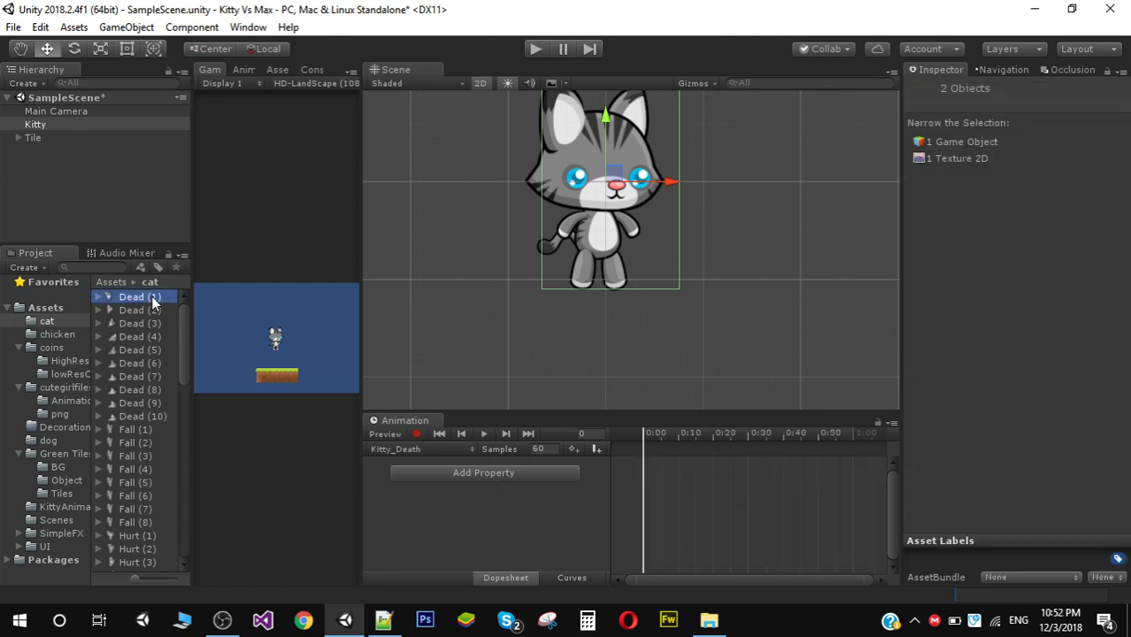
left_click(148, 416, "shift")
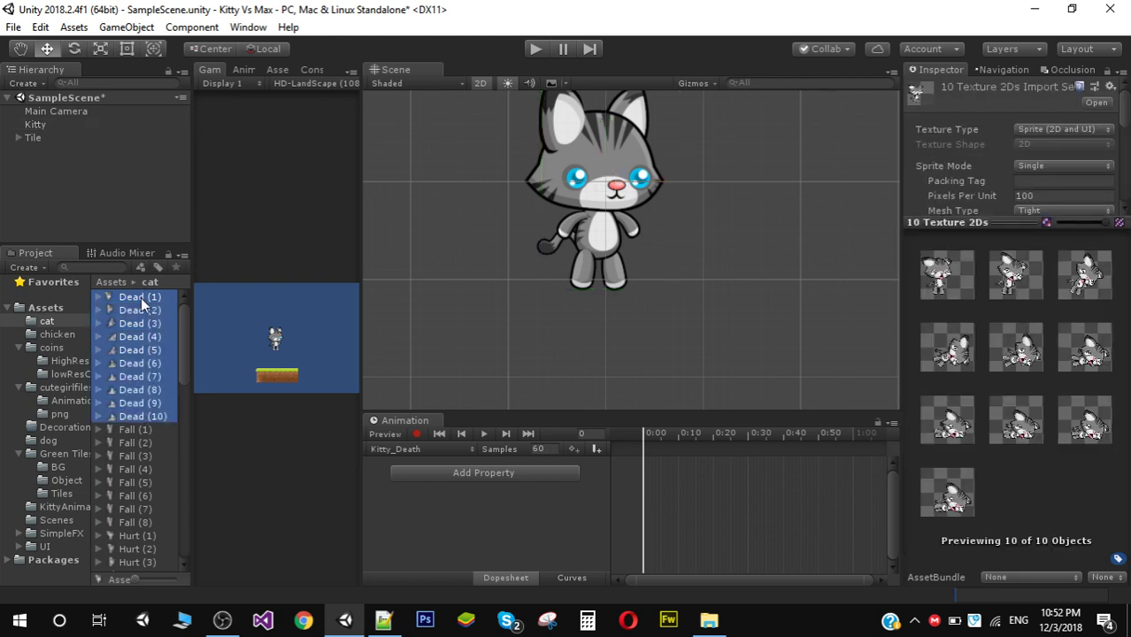
left_click_drag(141, 296, 645, 460)
left_click(543, 448)
type("20")
key("Return")
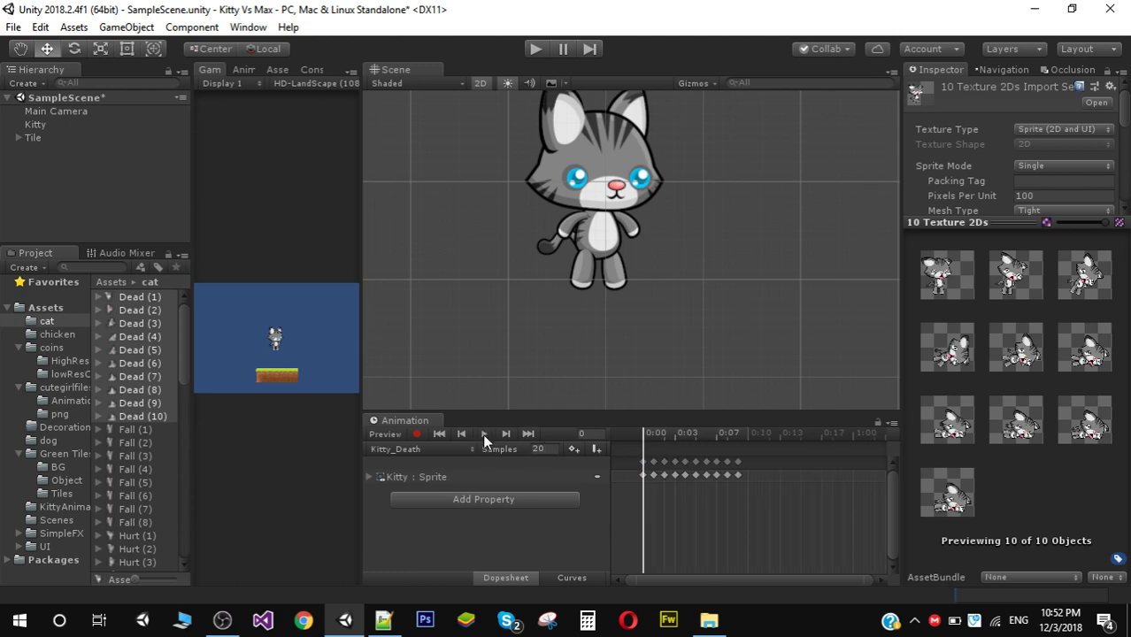
left_click(484, 433)
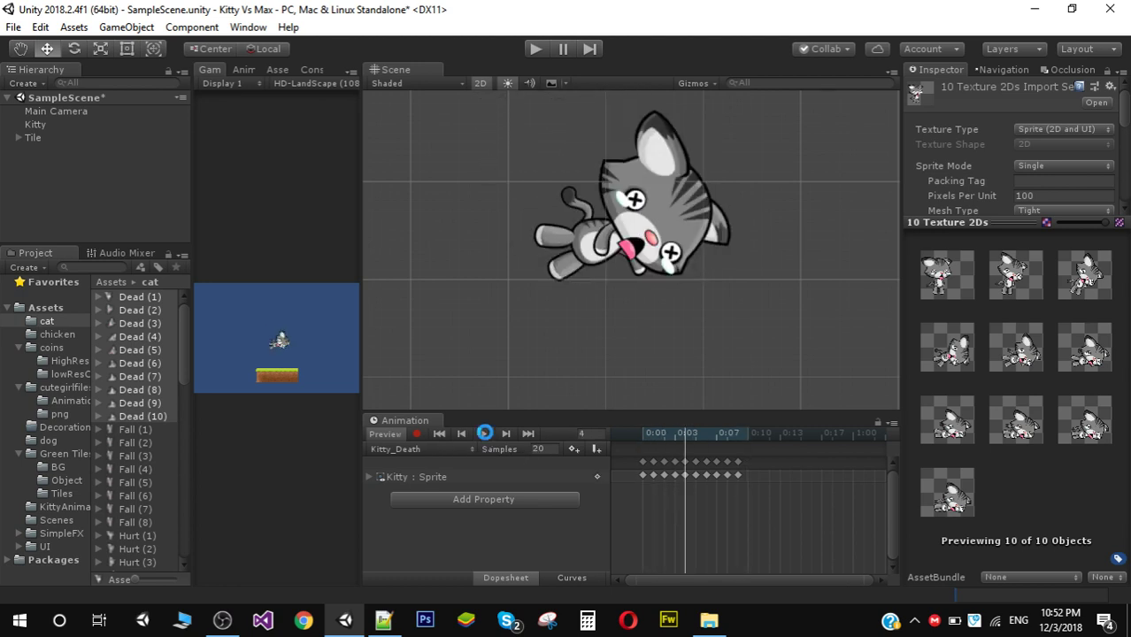
left_click(485, 432)
Open KittyAnimations, review the Kitty_Death, Kitty_Jump and Kitty_Running clips, then select Kitty.
left_click(19, 307)
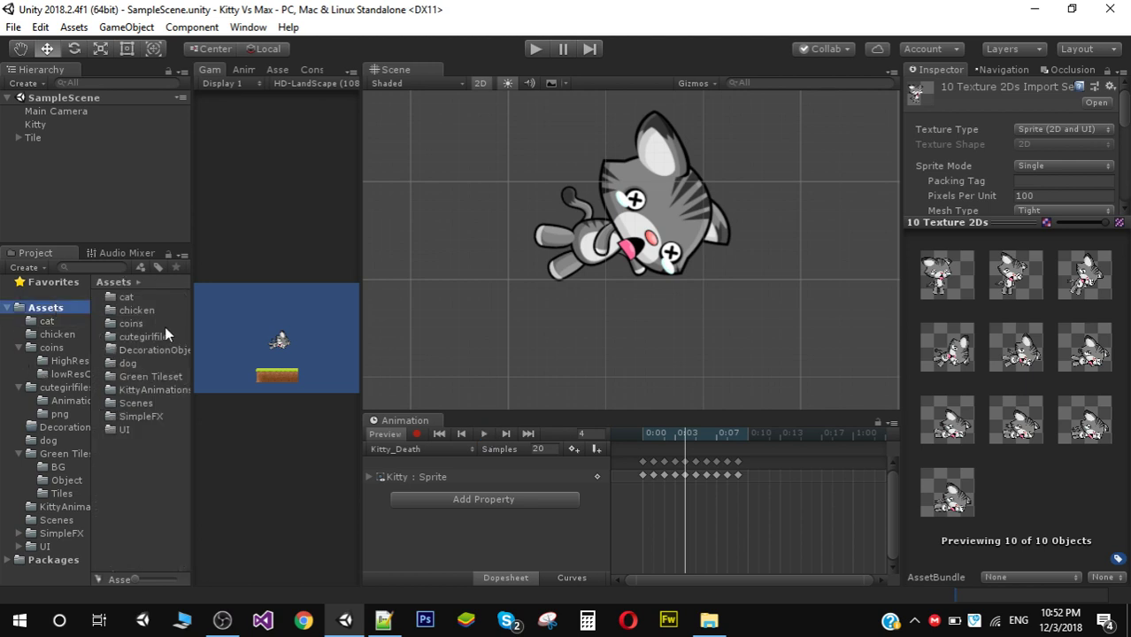
double_click(143, 388)
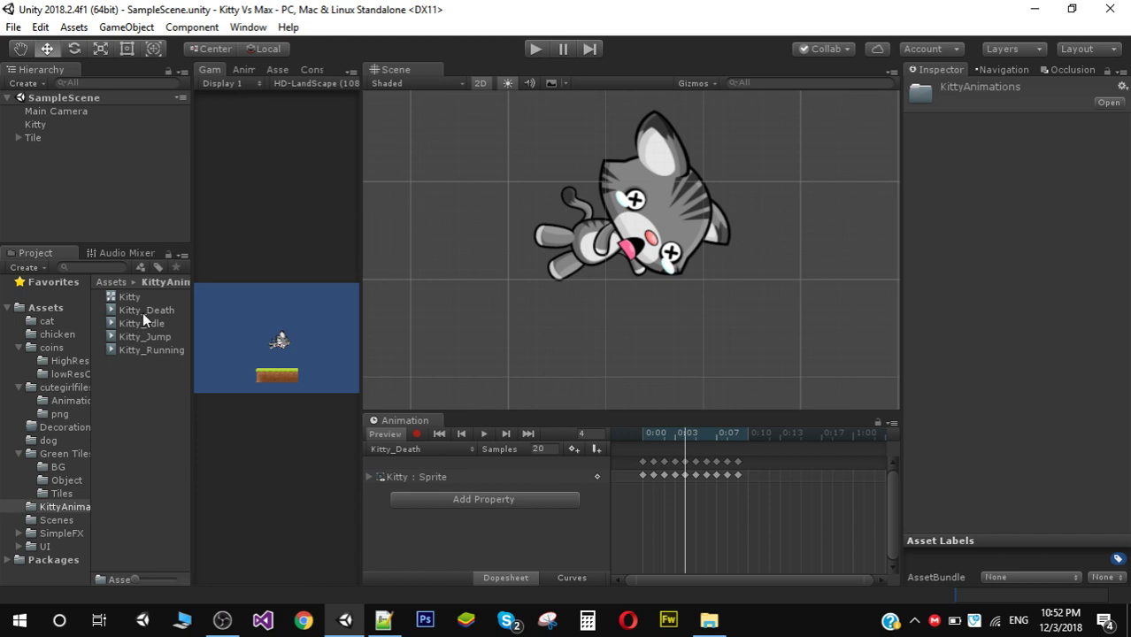
left_click(146, 312)
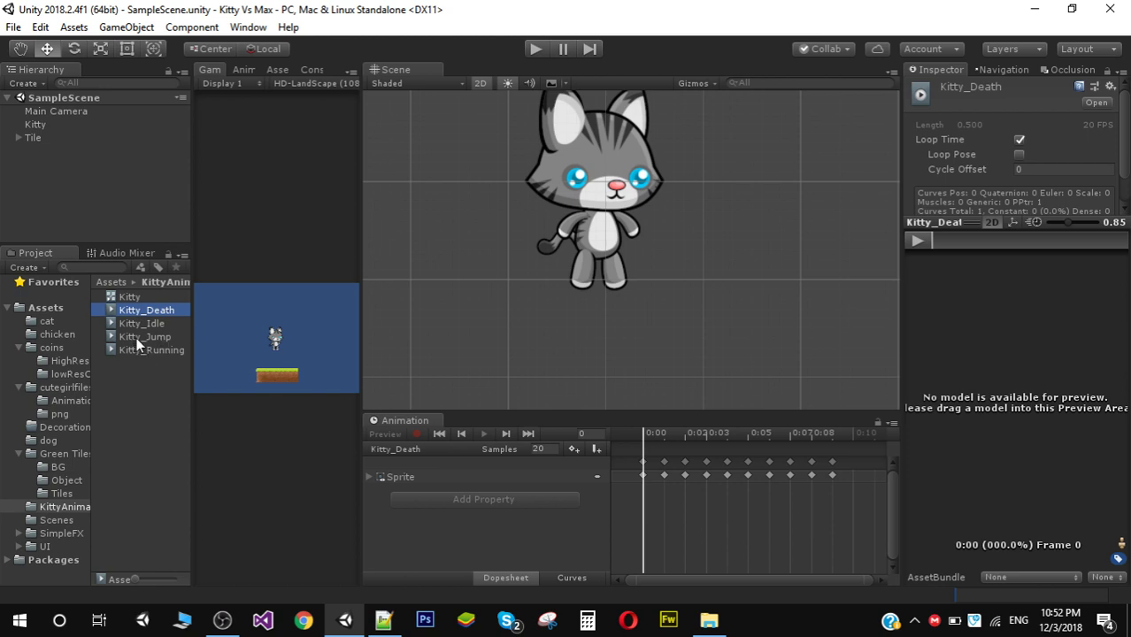
left_click(141, 338)
left_click(154, 354)
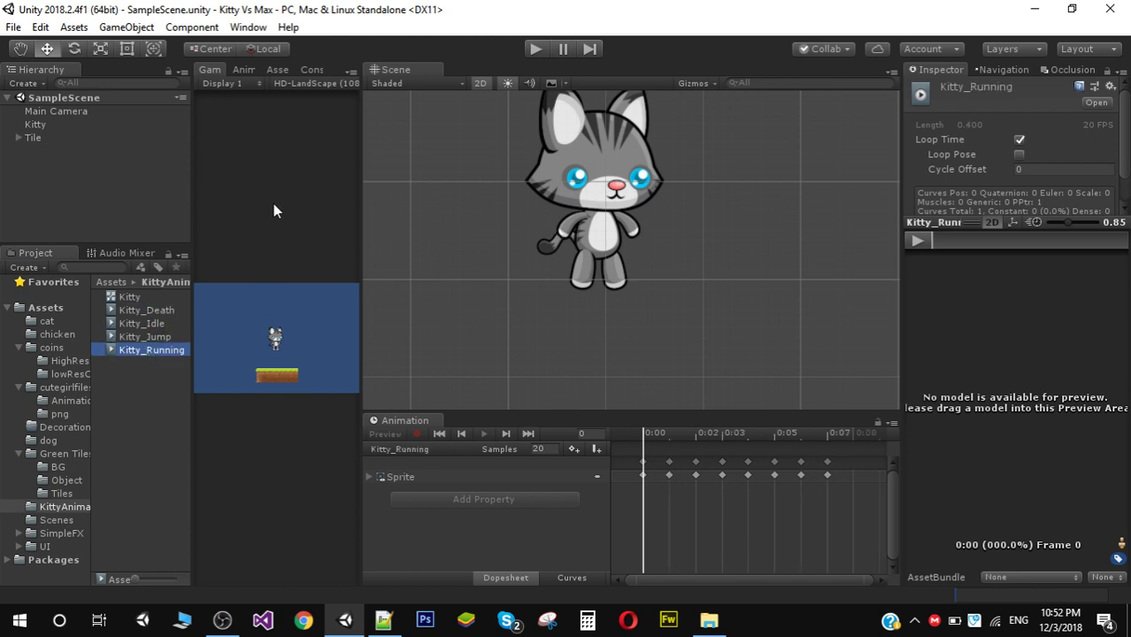
left_click(41, 125)
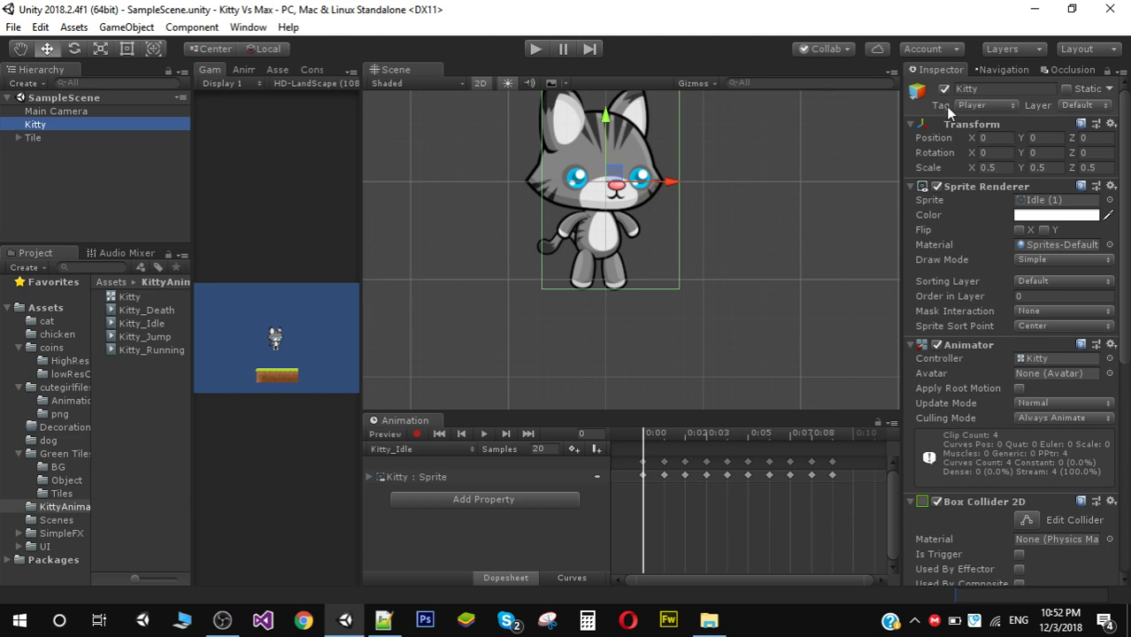
Keep Kitty tagged Player and refit its Box Collider 2D to about 2.82 × 4.29, offset X -0.19.
left_click(975, 106)
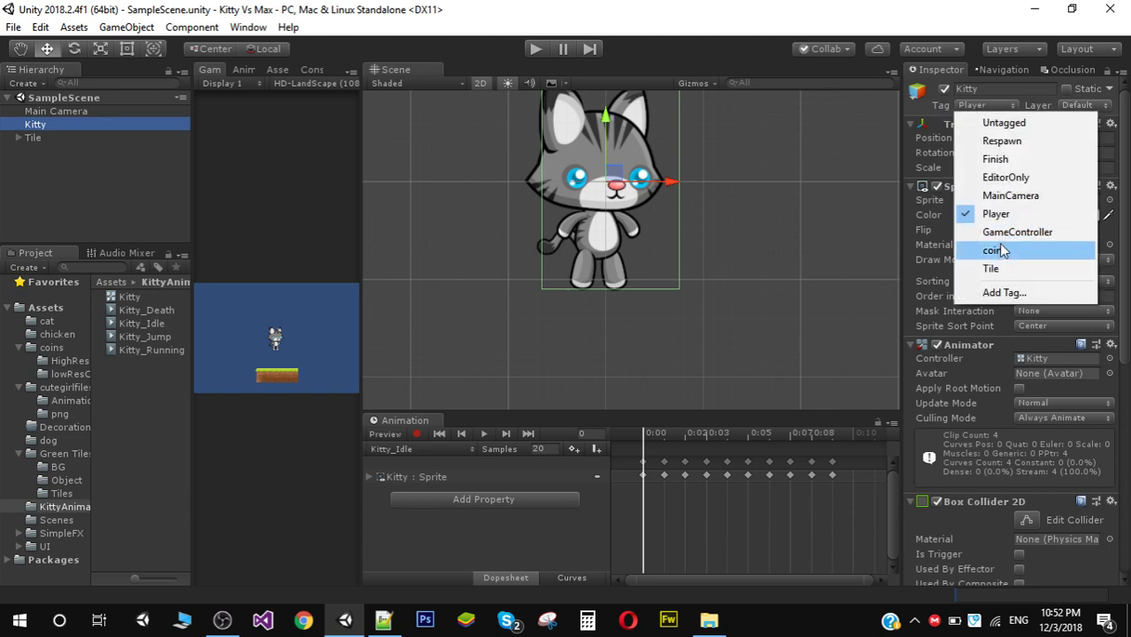
left_click(997, 216)
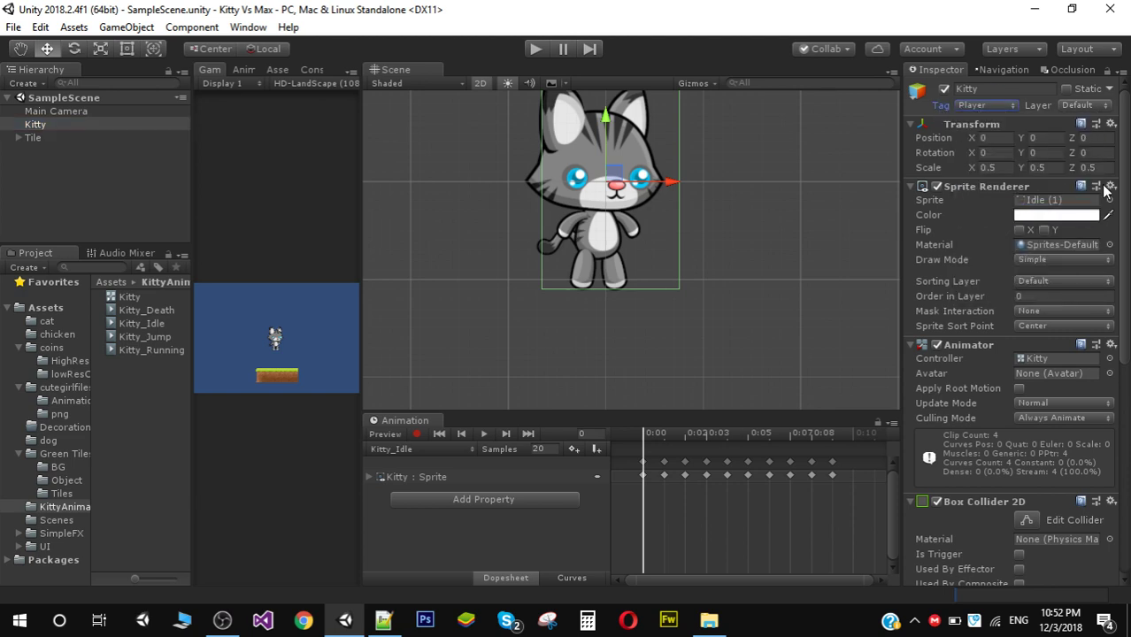
scroll(1120, 263, "down", 5)
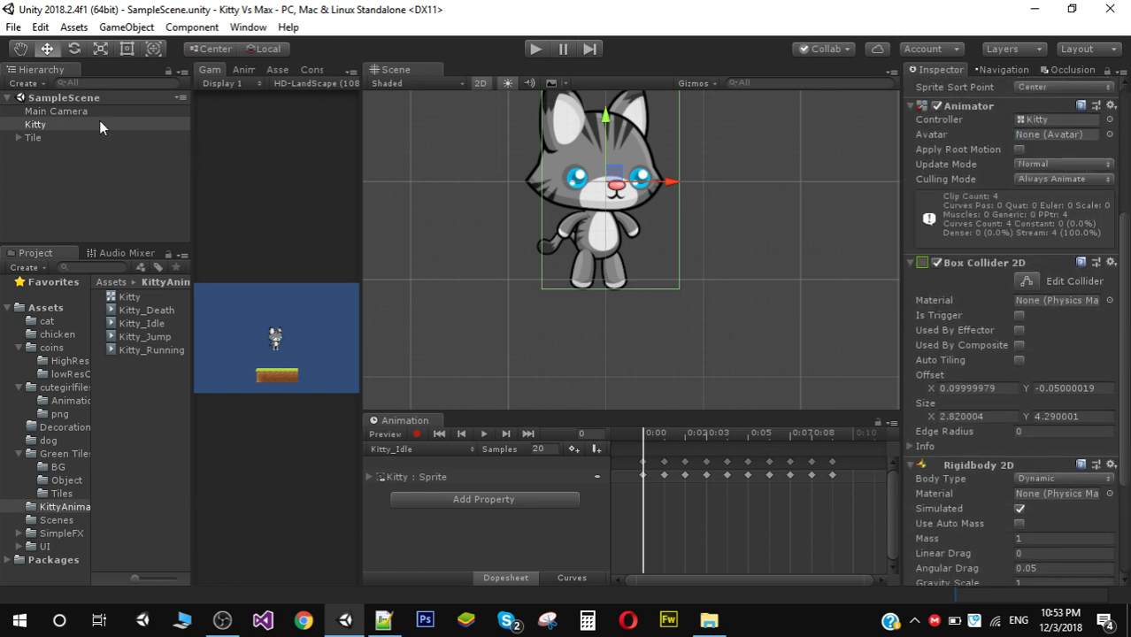
left_click(1027, 282)
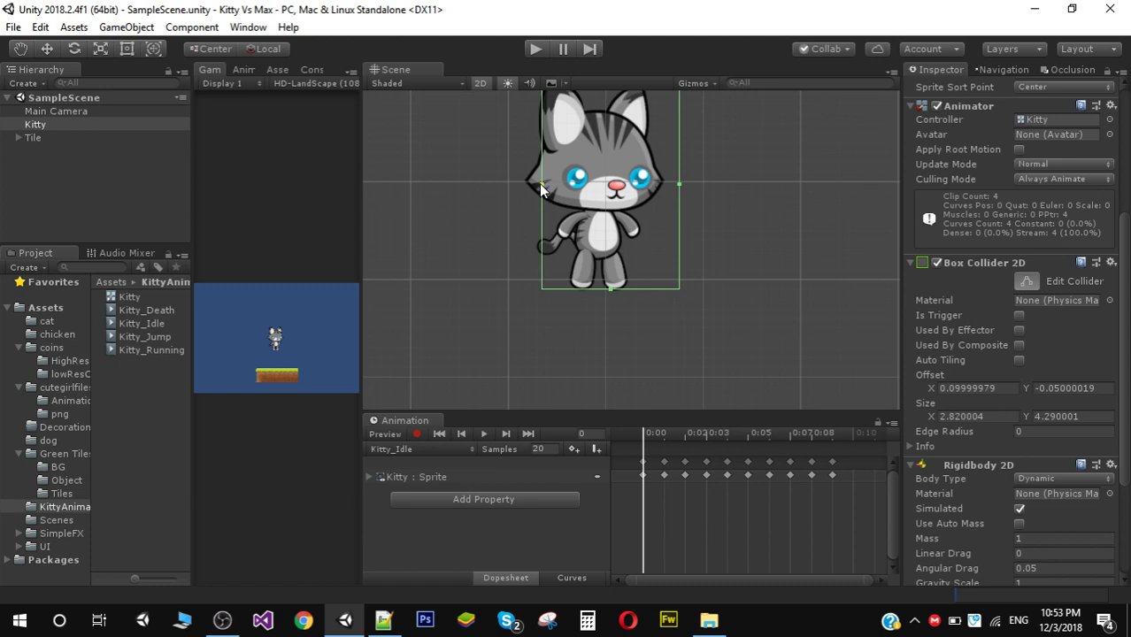
left_click_drag(540, 185, 526, 184)
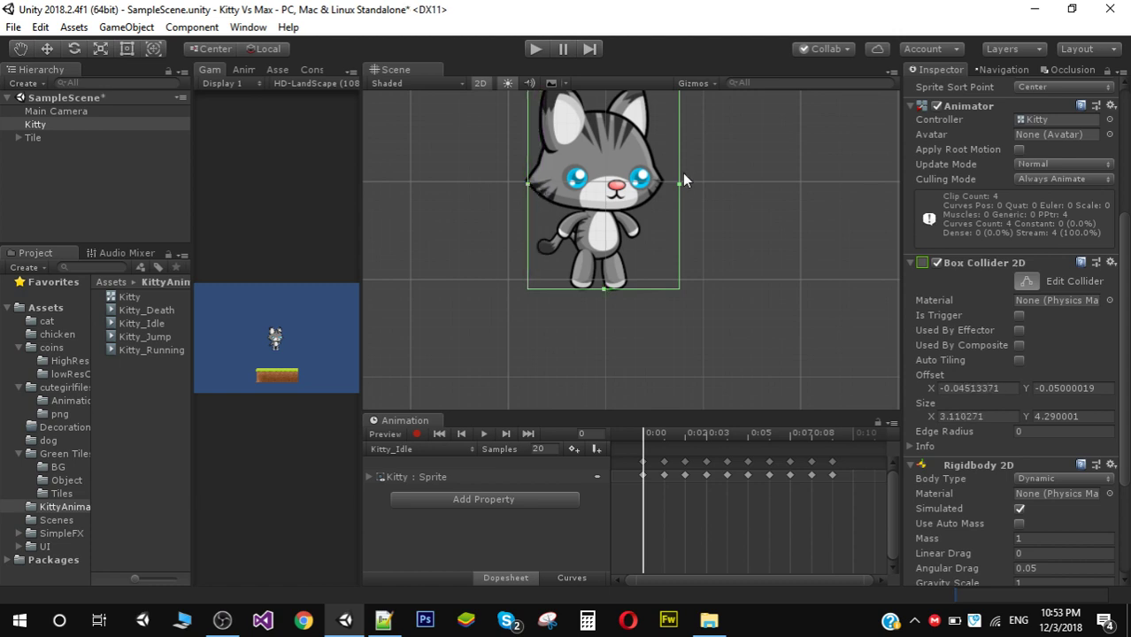
left_click_drag(680, 183, 665, 184)
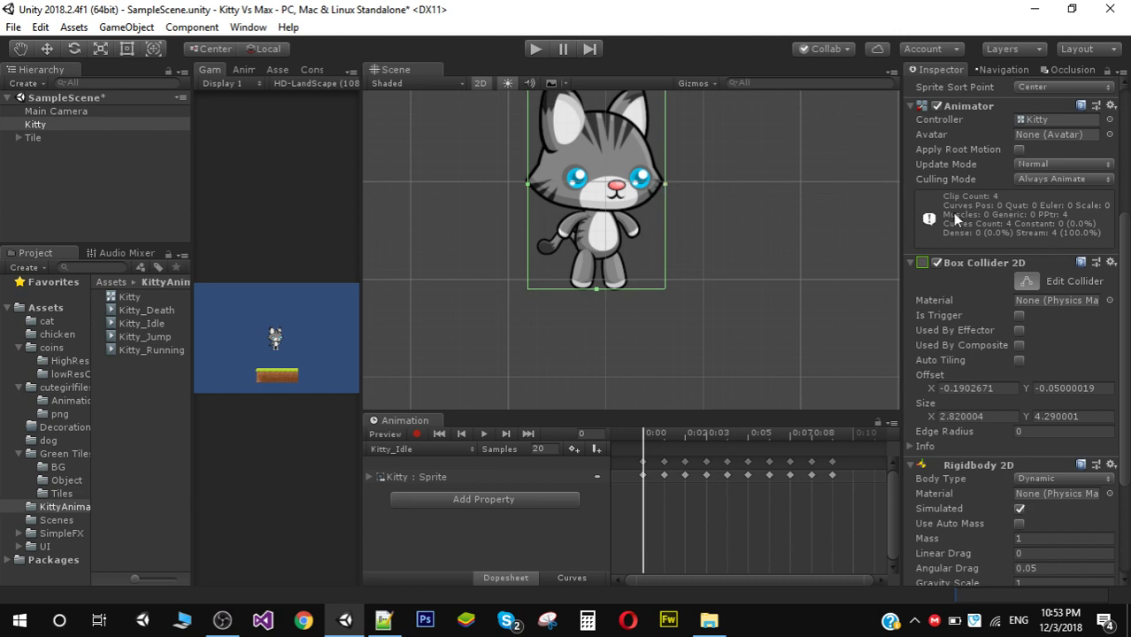
left_click_drag(1125, 345, 1124, 419)
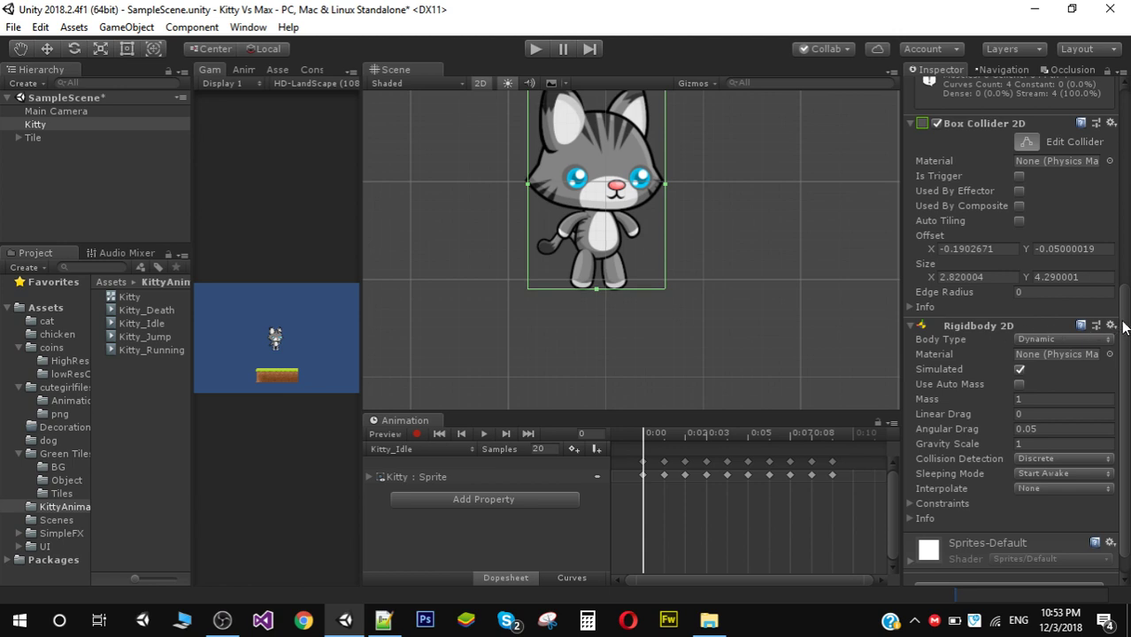
Widen the Game view so Kitty shows floating above the grass platform.
scroll(1122, 353, "down", 1)
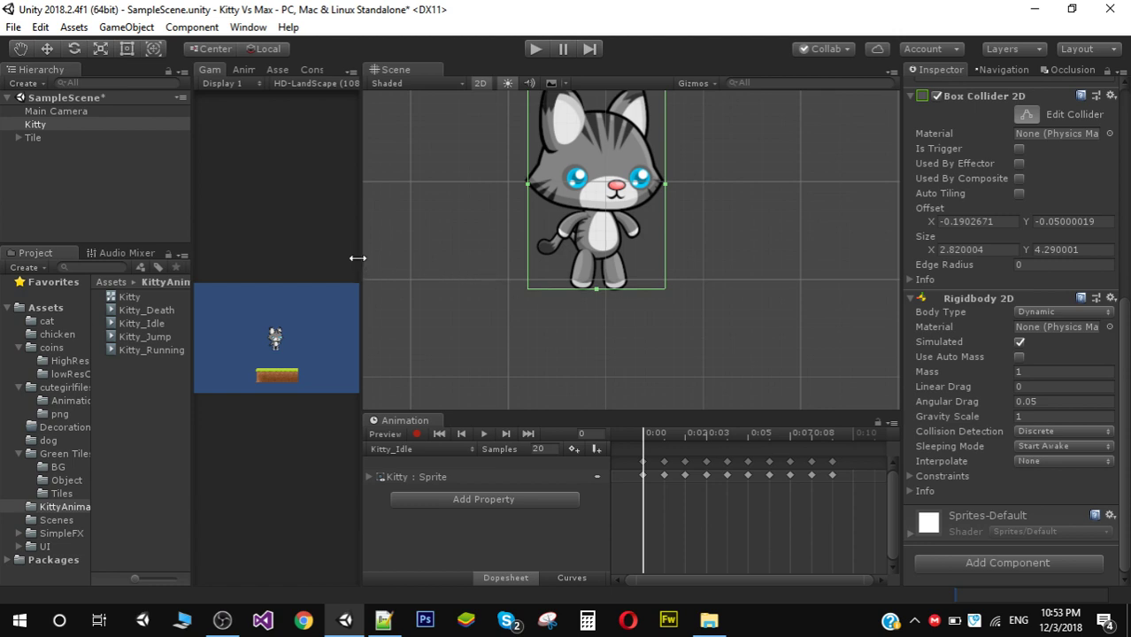
left_click_drag(359, 258, 589, 236)
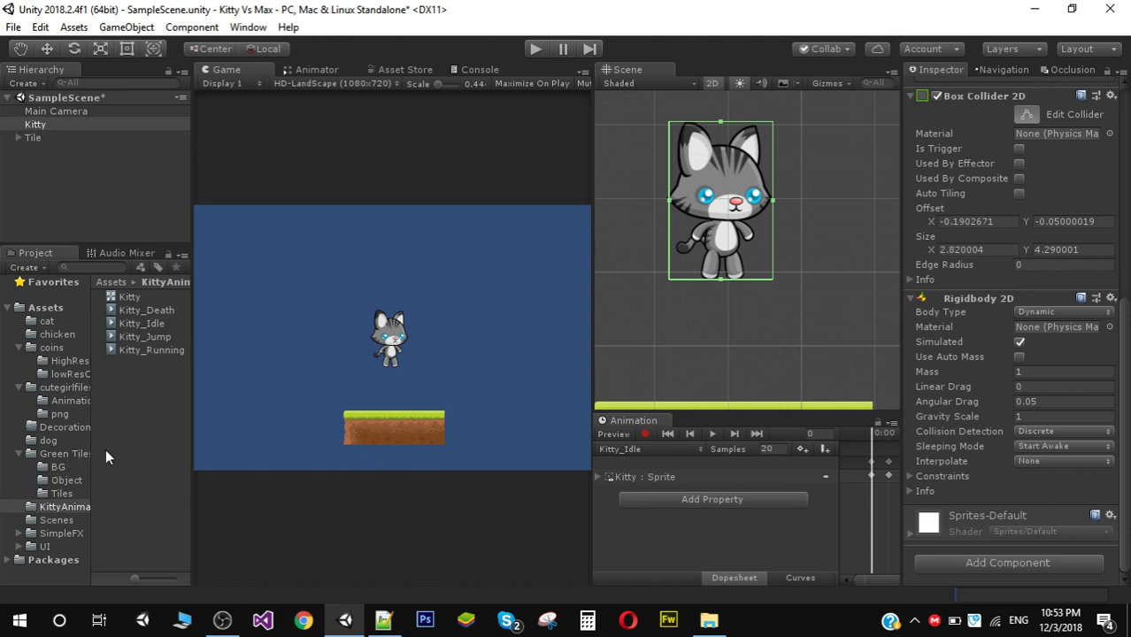
Open Green Tiles > Tiles and narrow the Game view to widen the Scene.
left_click(69, 454)
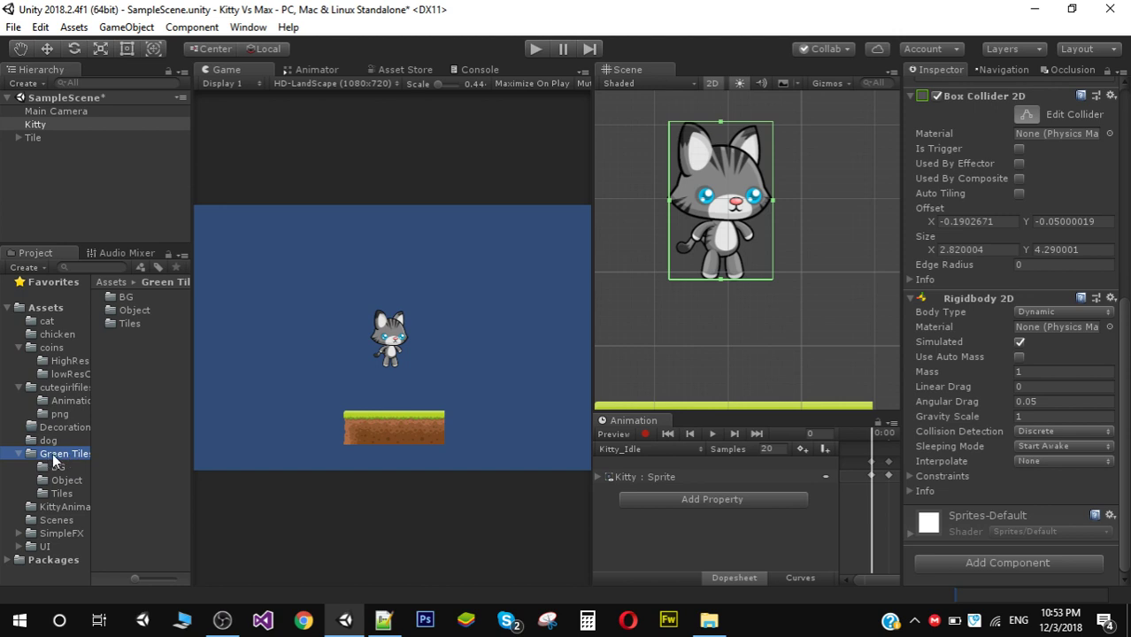
double_click(131, 323)
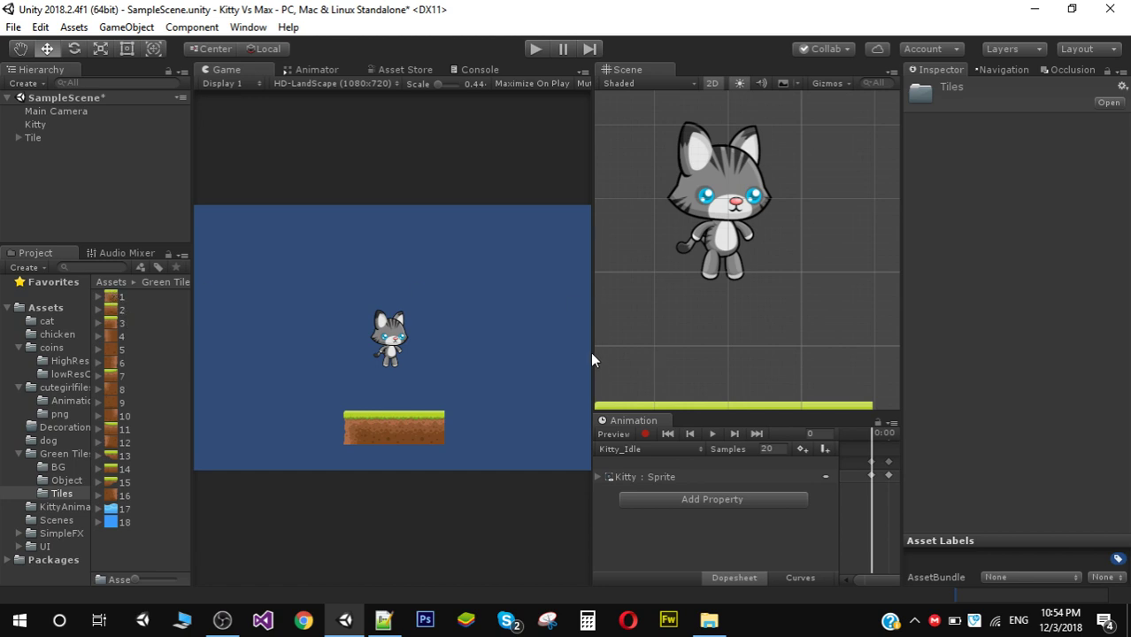
left_click_drag(589, 354, 412, 371)
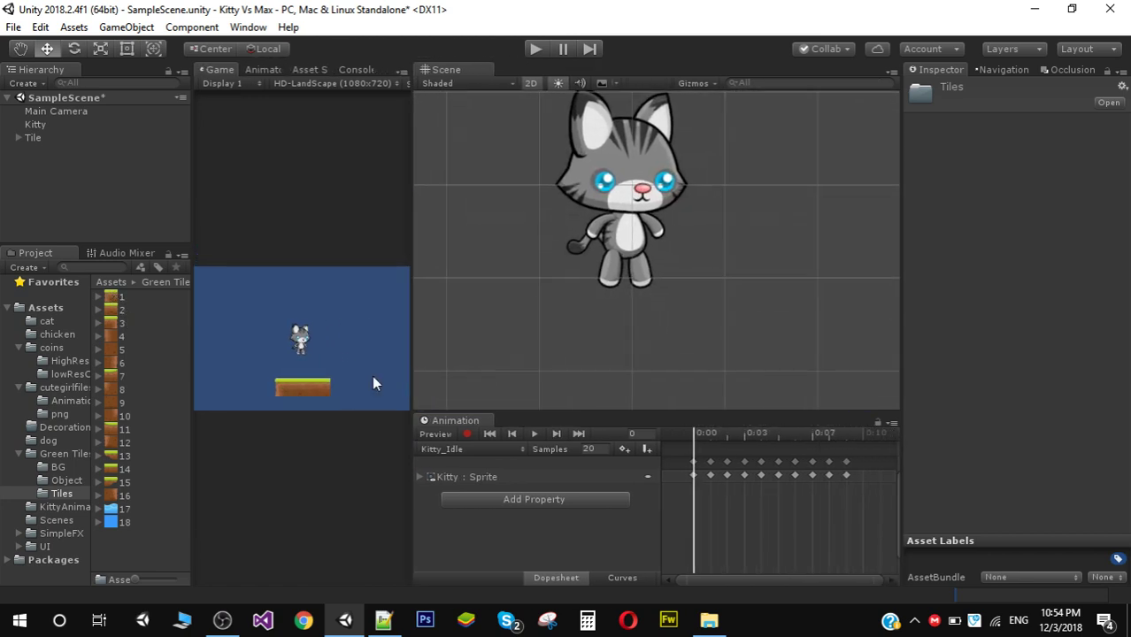
Place grass tiles 1 and 2 in the scene, then delete both again.
left_click_drag(108, 312, 522, 337)
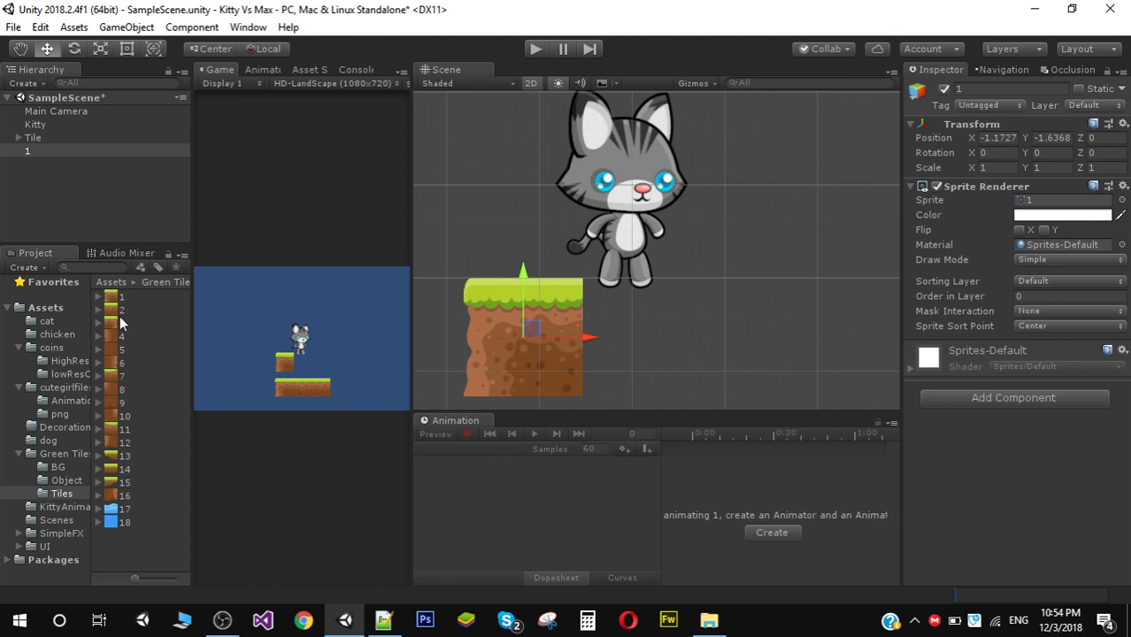
left_click_drag(116, 314, 642, 340)
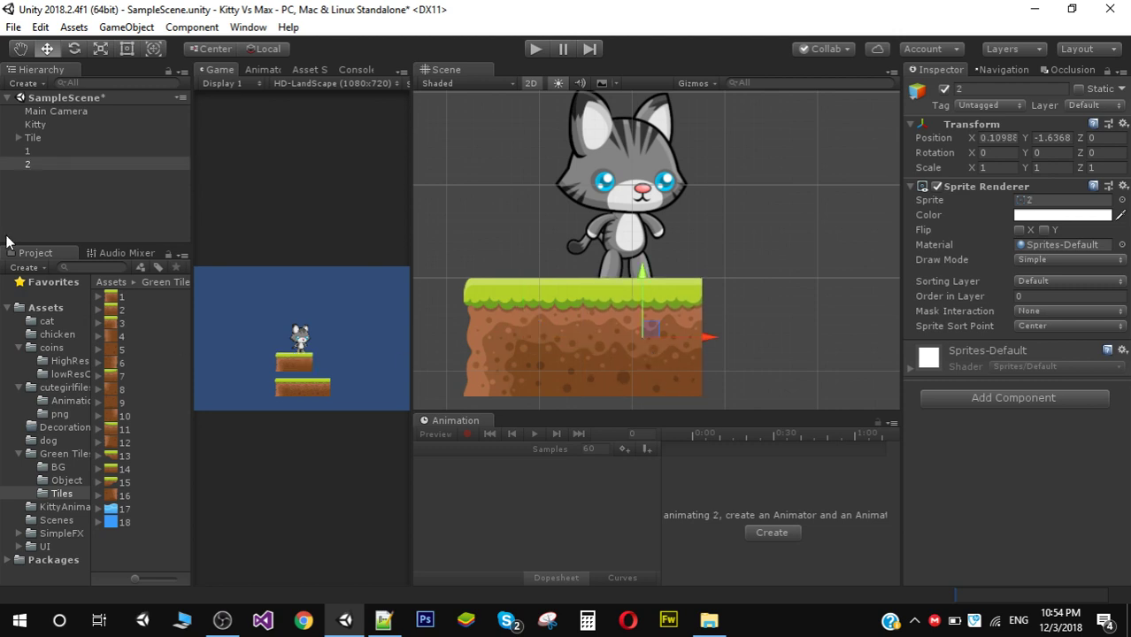
left_click(34, 153)
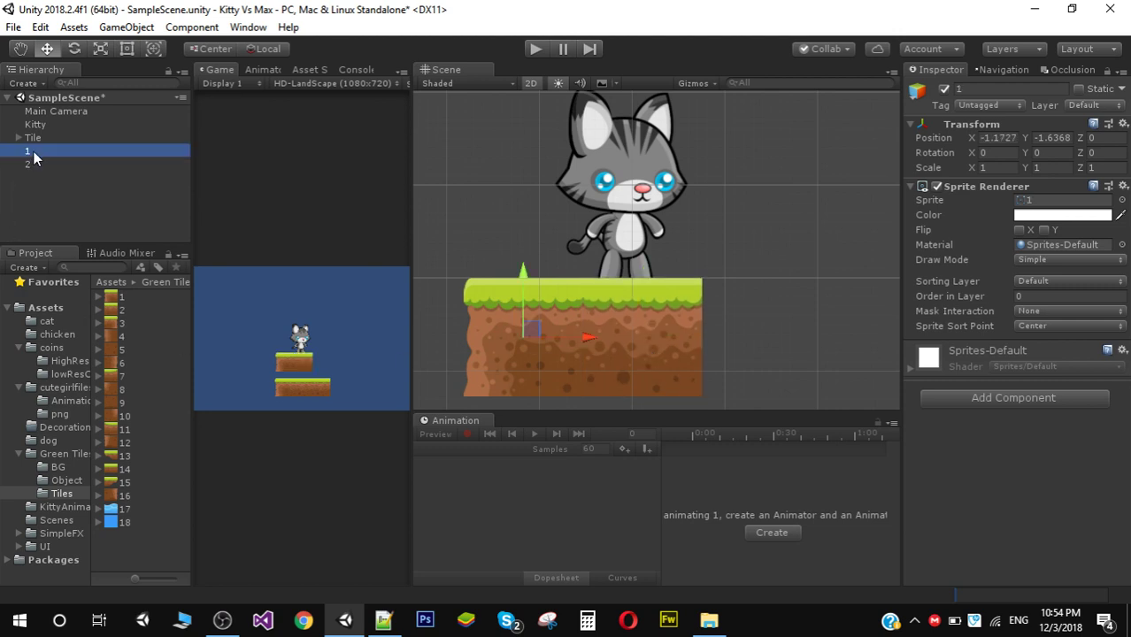
left_click(32, 165, "shift")
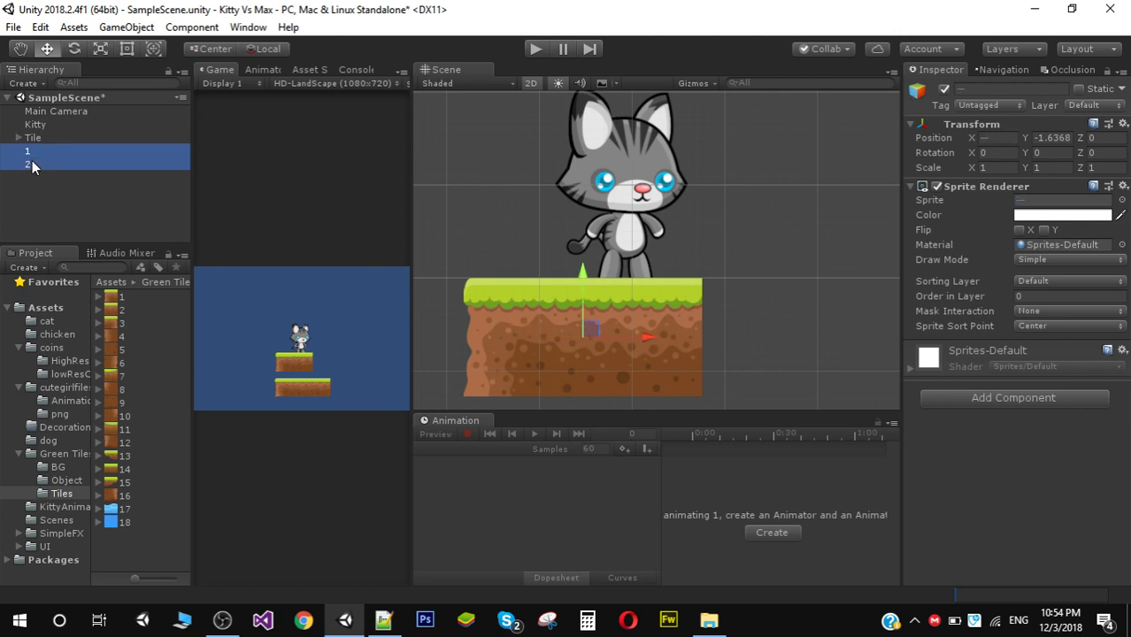
key("Delete")
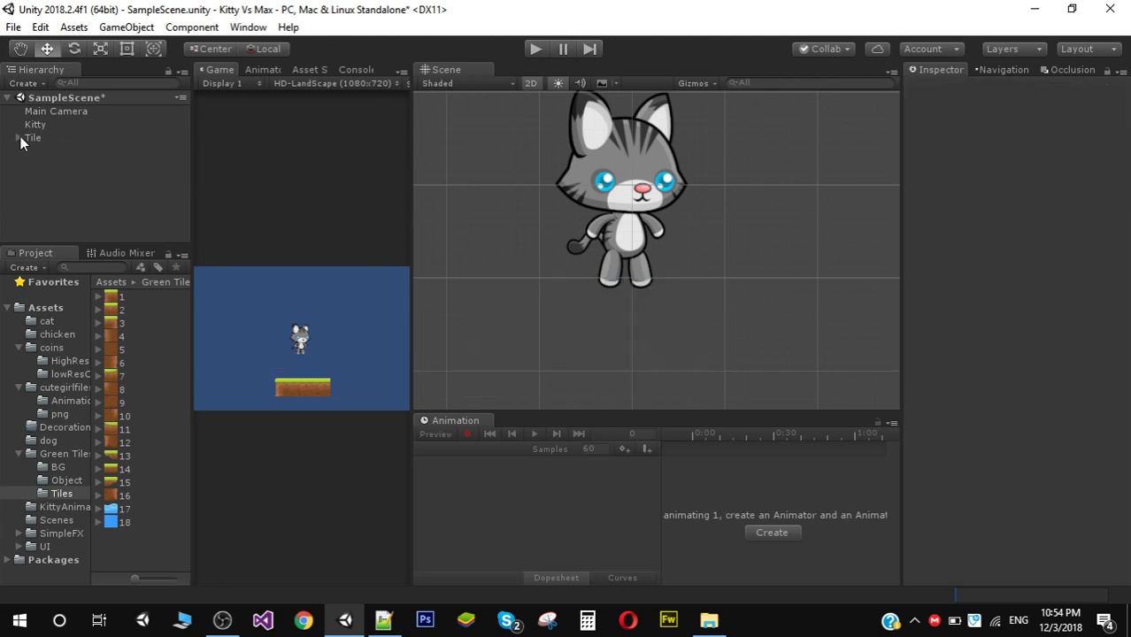
Expand the Tile group, inspect tiles 1, 2 and 2 (1), and centre the platform in the Scene.
left_click(17, 137)
double_click(47, 152)
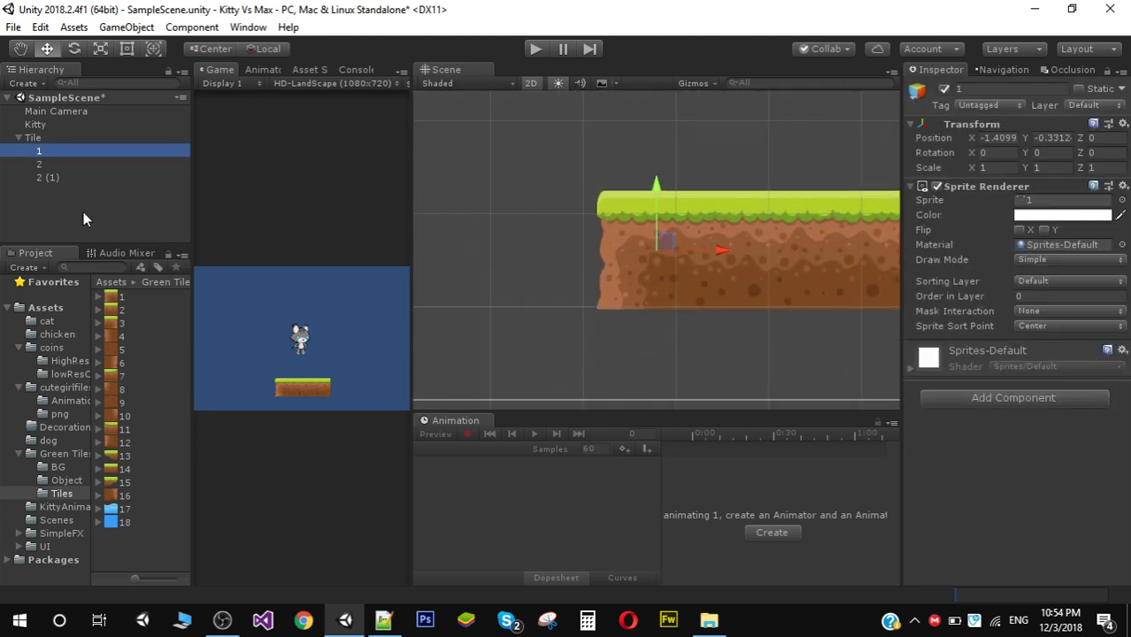
left_click(41, 167)
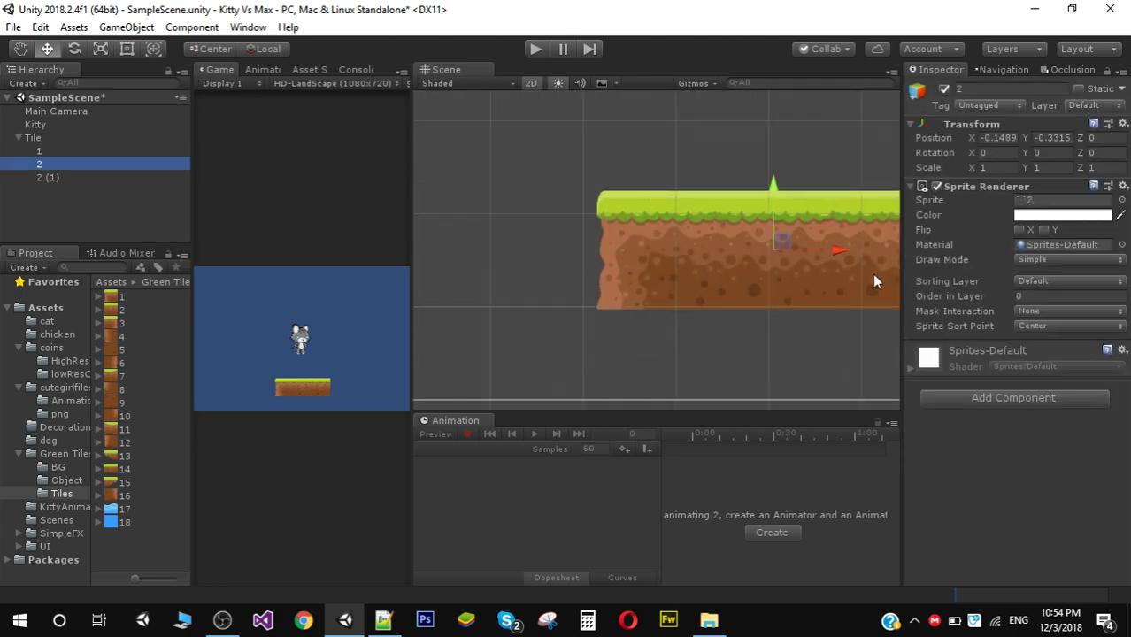
left_click(45, 177)
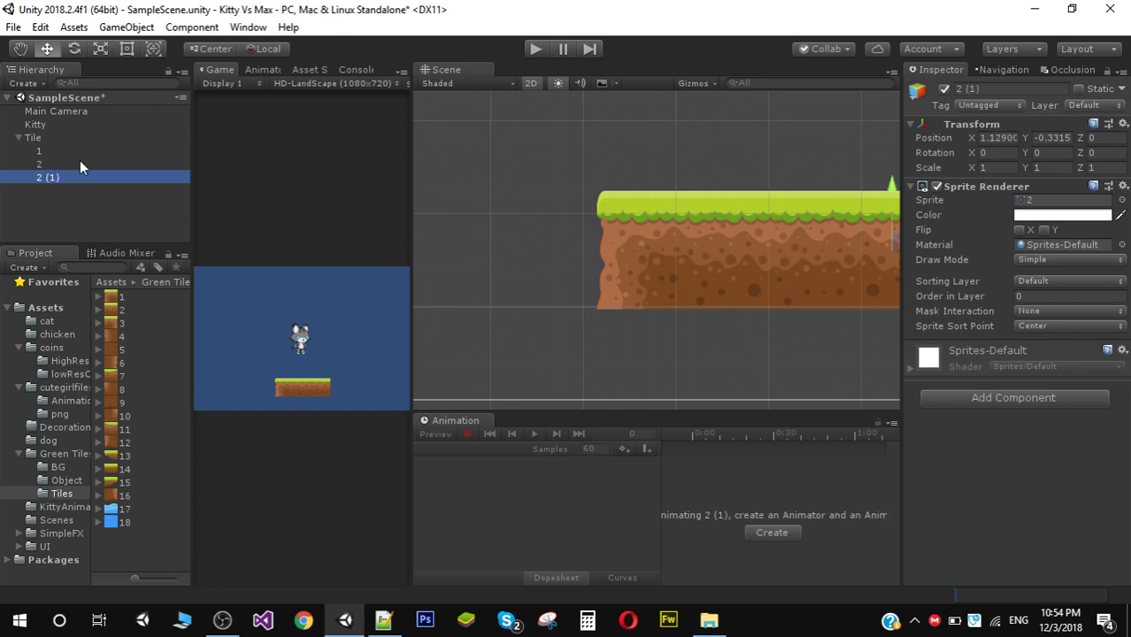
middle_click_drag(737, 351, 600, 358)
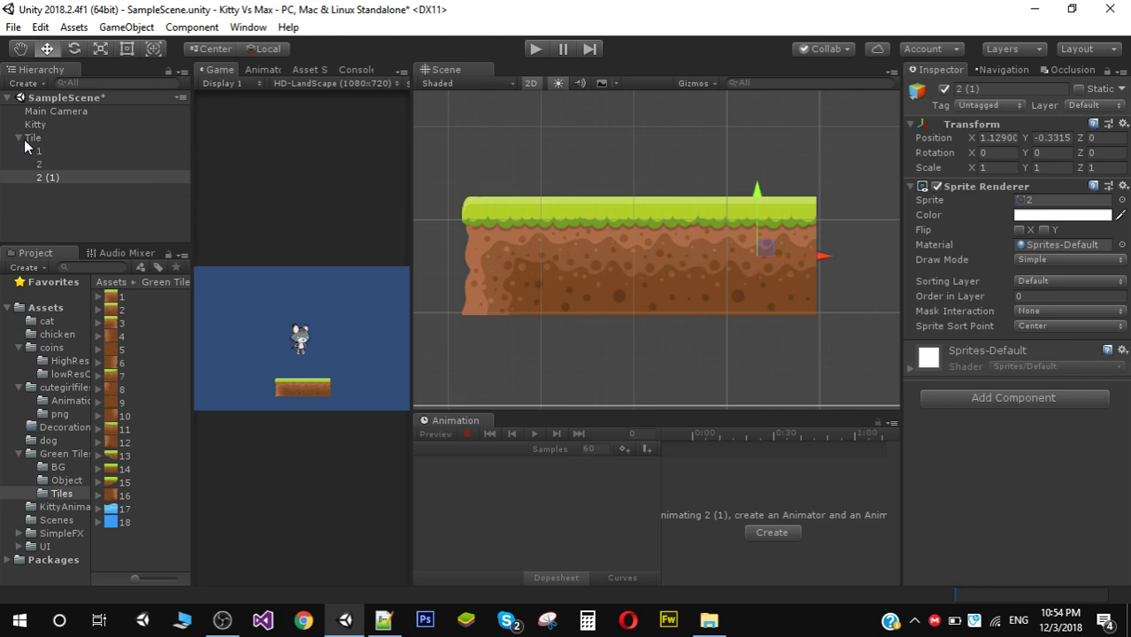
left_click(38, 190)
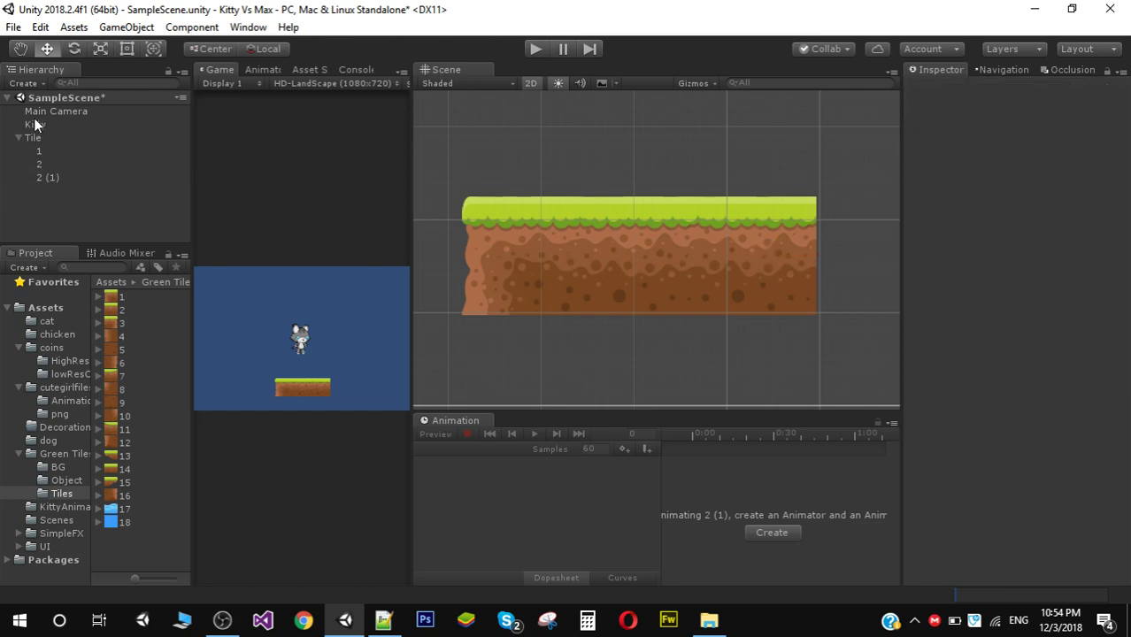
Create an empty GameObject at the scene root and name it Tile.
left_click(39, 83)
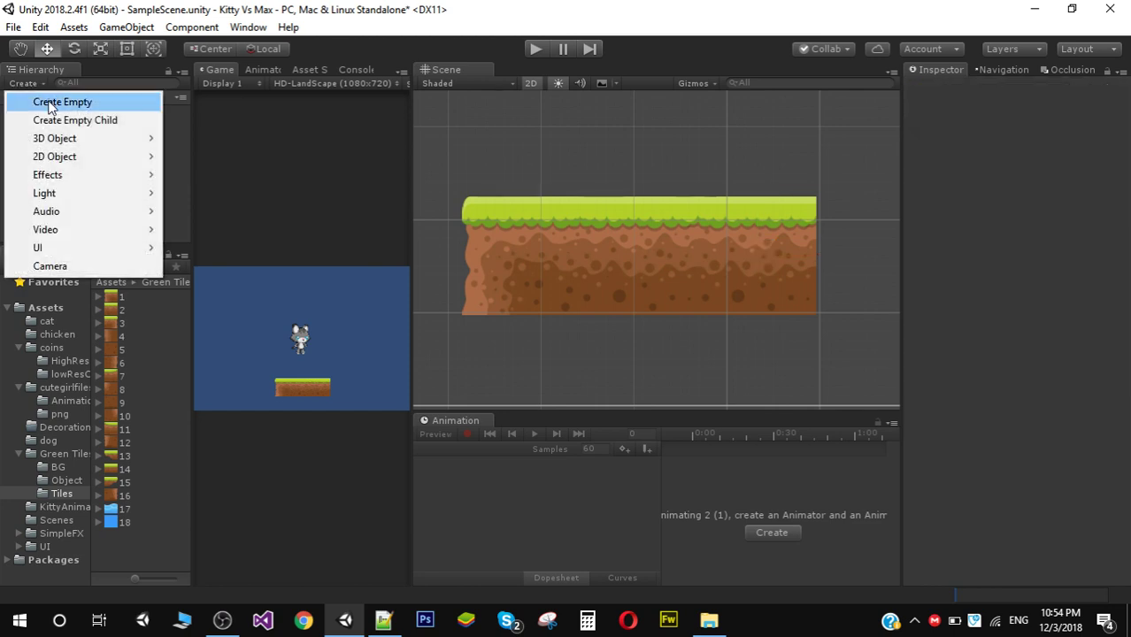
left_click(53, 103)
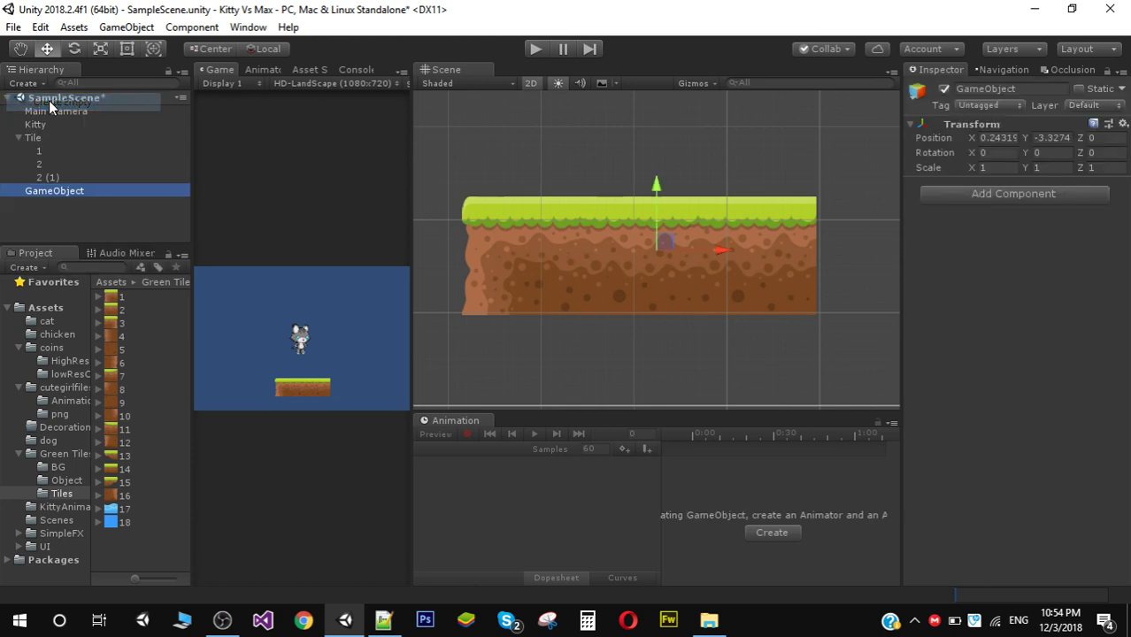
left_click(86, 194)
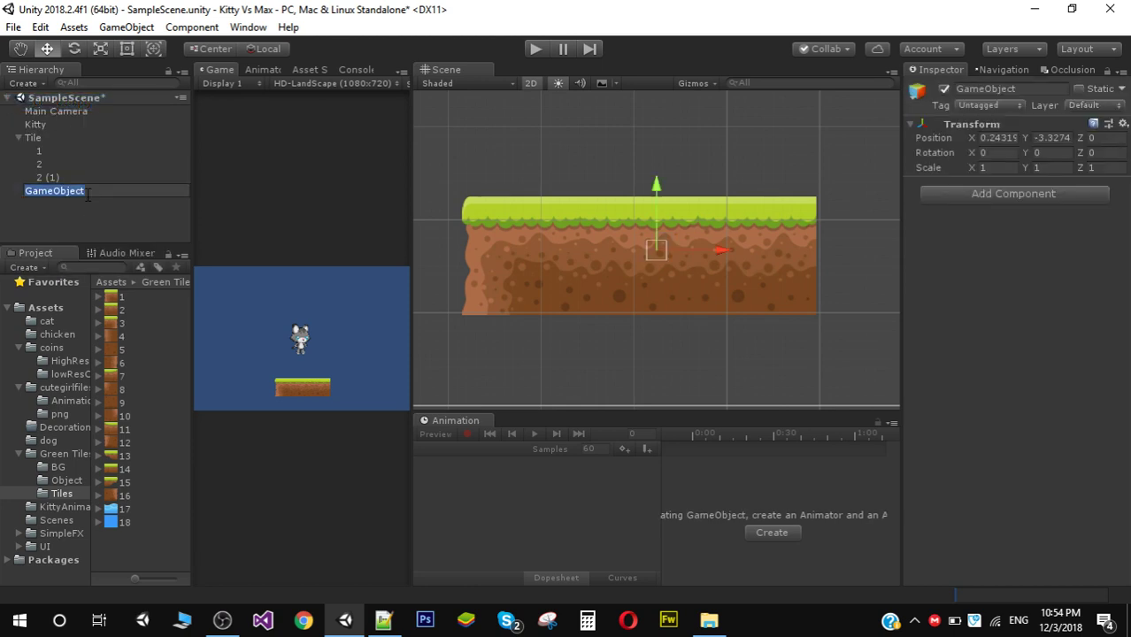
type("Tile")
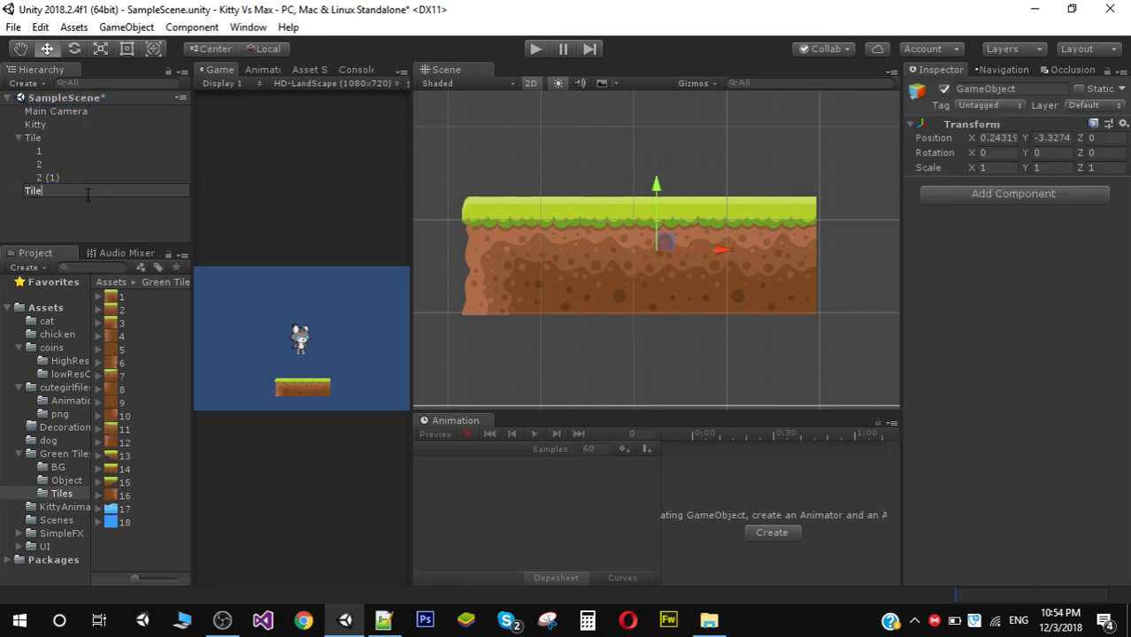
left_click(72, 217)
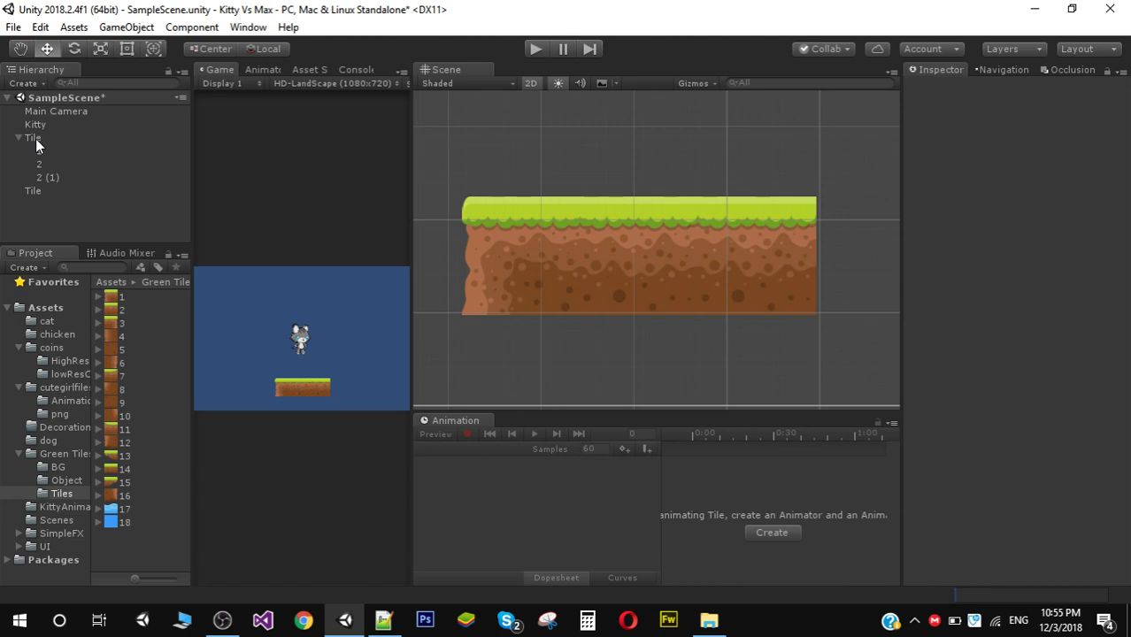
Delete the duplicate empty Tile and fit the Tile group's collider to the grass strip (Size Y 0.5308752).
left_click(38, 190)
key("Delete")
left_click(33, 138)
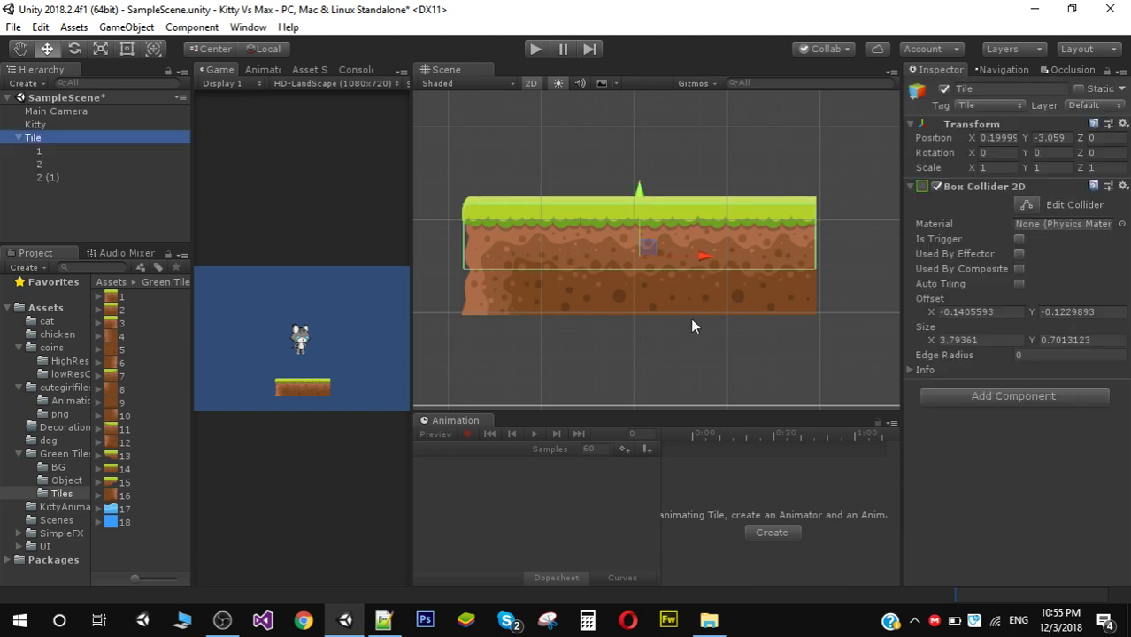
left_click(1032, 203)
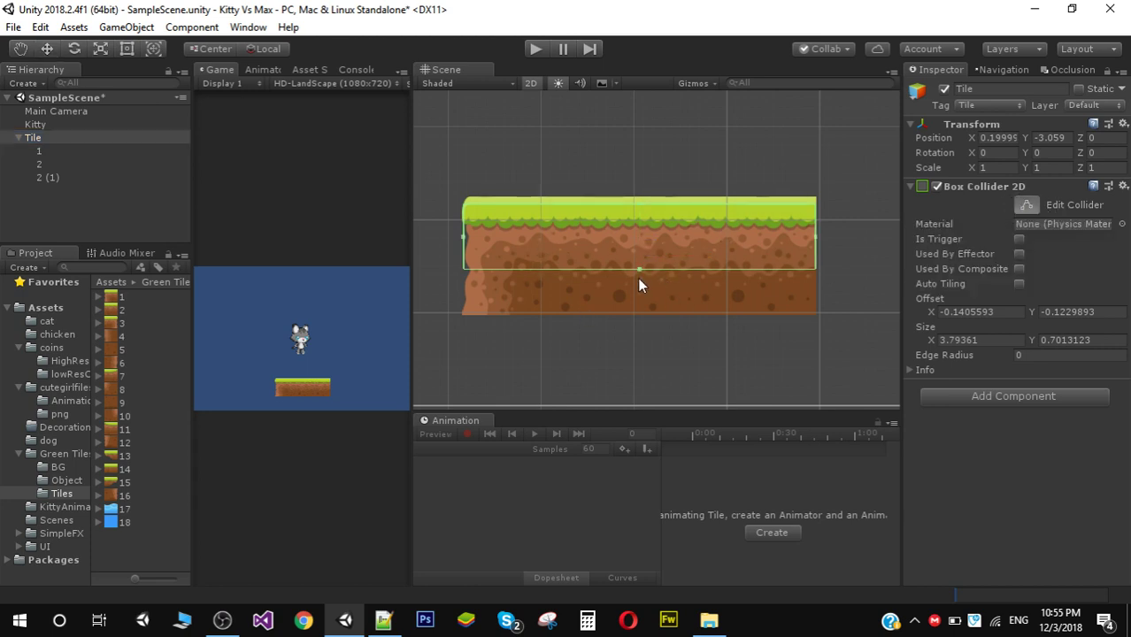
left_click_drag(640, 268, 640, 284)
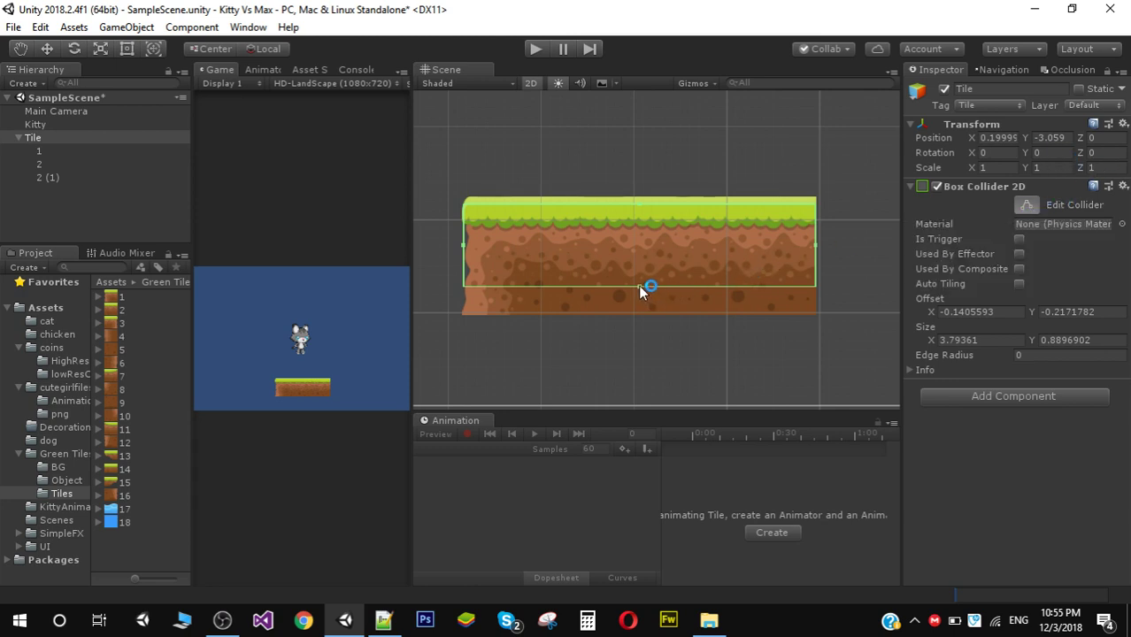
left_click_drag(640, 286, 639, 252)
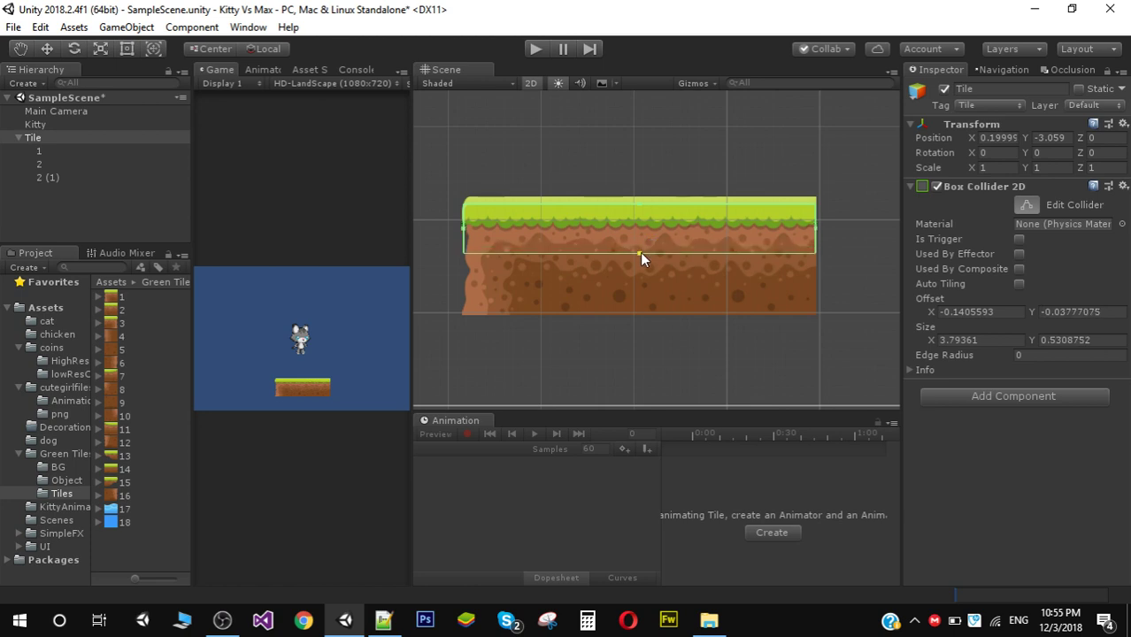
Inspect child tiles 1, 2 and 2 (1), then reselect the Tile group.
left_click(44, 151)
left_click(44, 164)
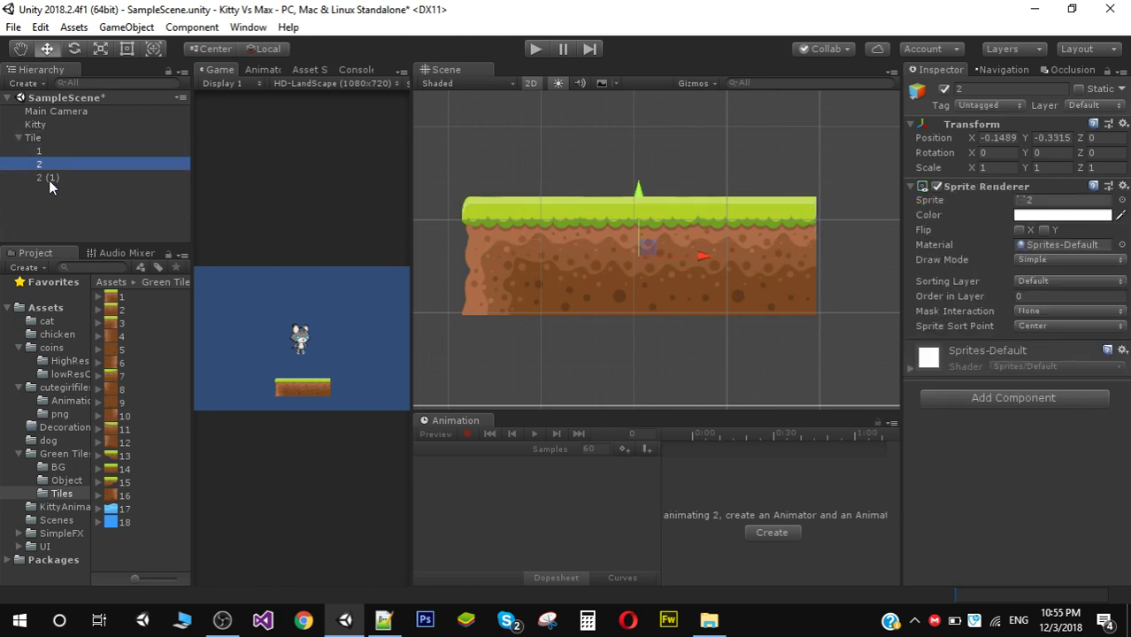
left_click(48, 178)
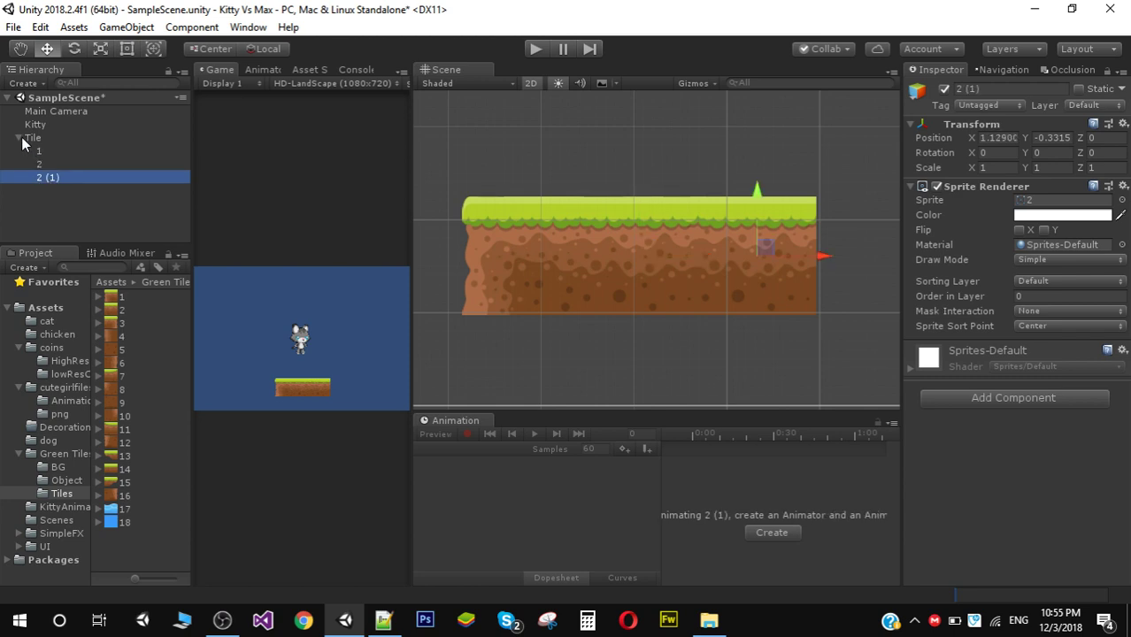
left_click(33, 139)
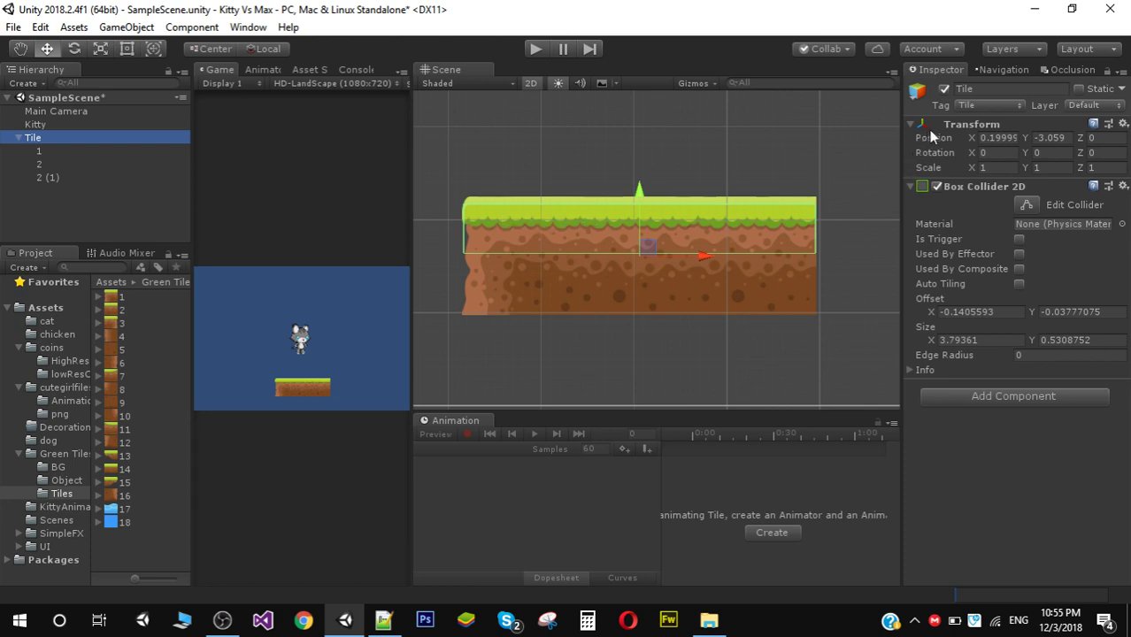
Add a new lowercase 'tile' tag in the project's tag settings.
left_click(988, 106)
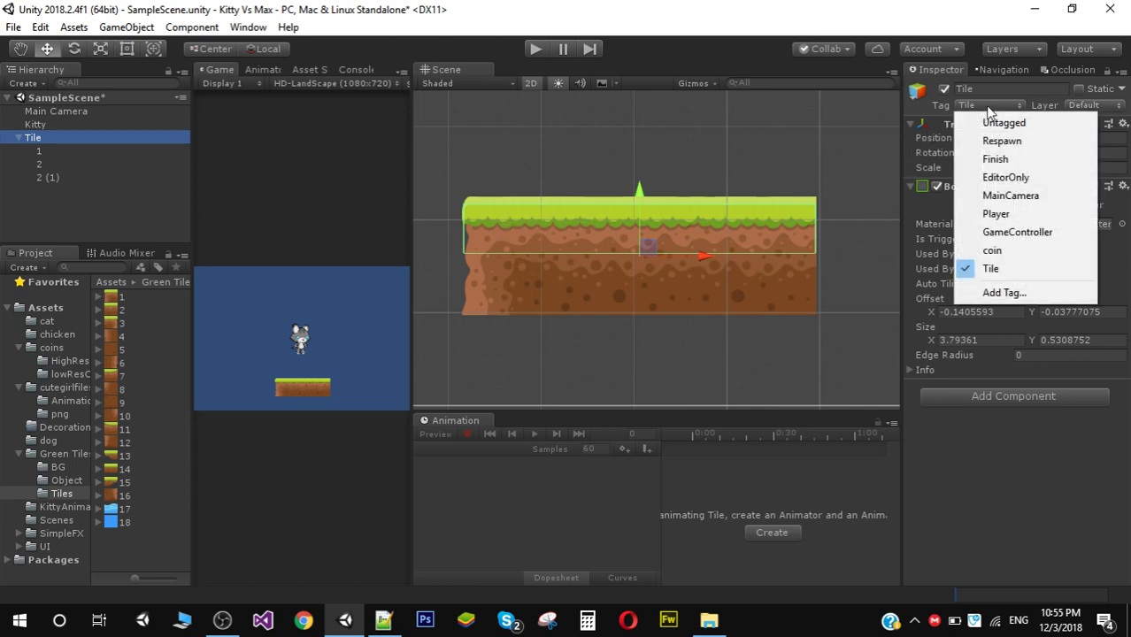
left_click(1016, 292)
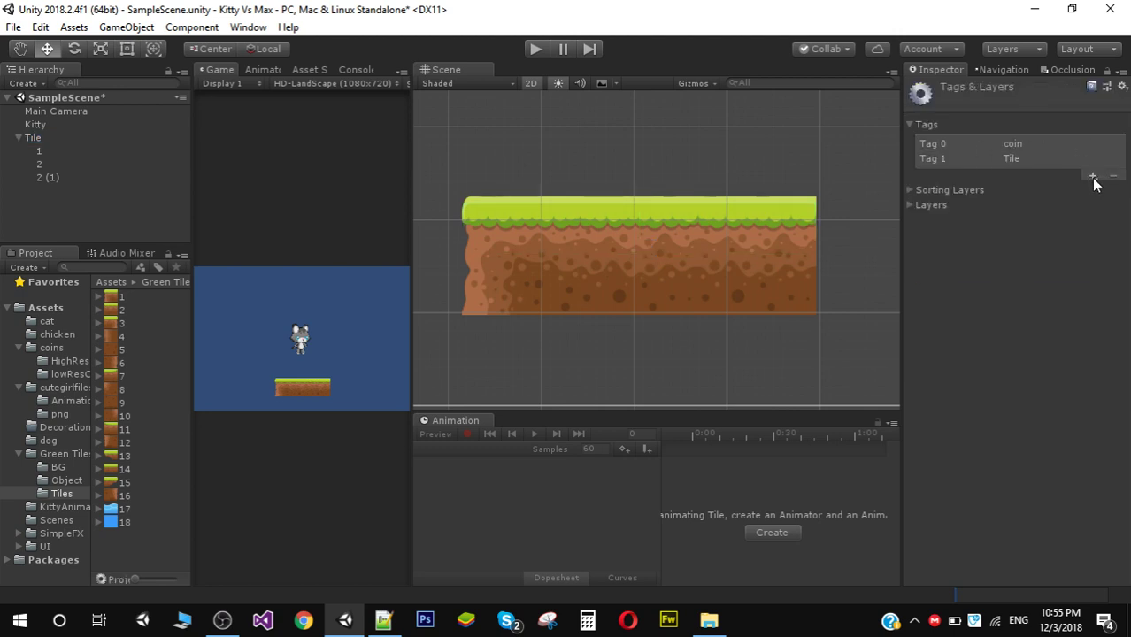
left_click(1094, 177)
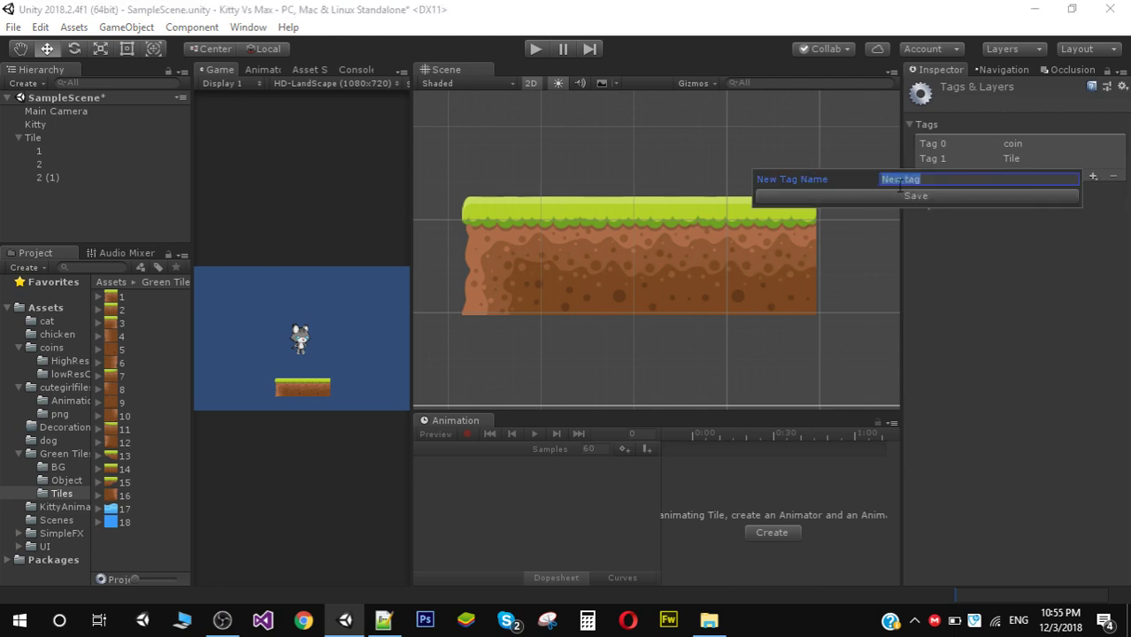
type("tile")
key("Return")
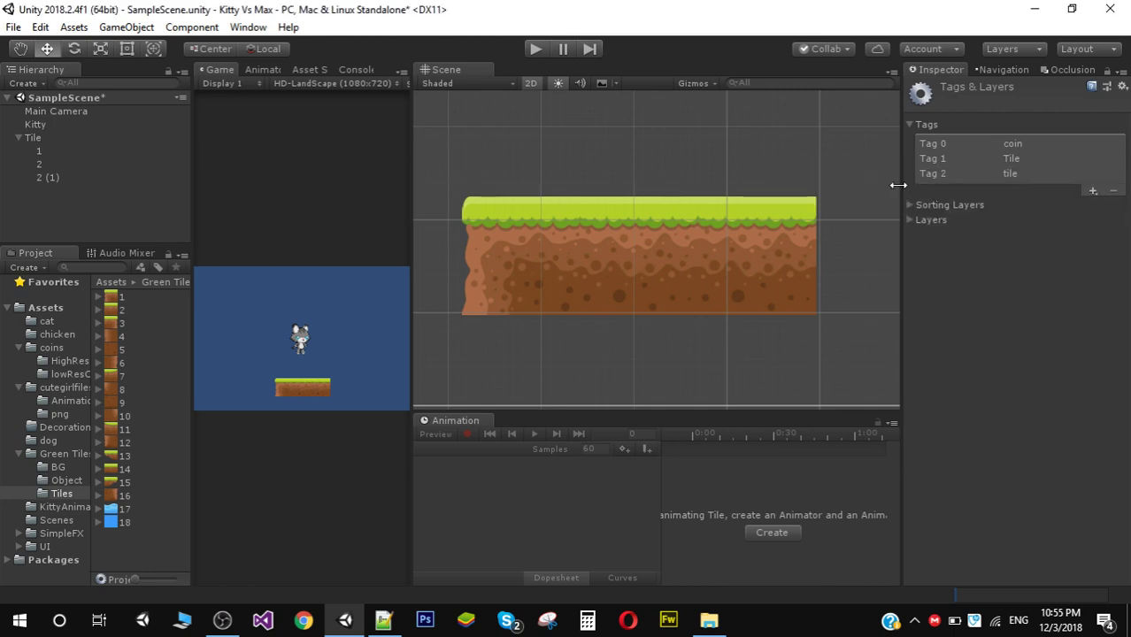
Reselect the Tile group and keep its tag set to Tile.
left_click(43, 137)
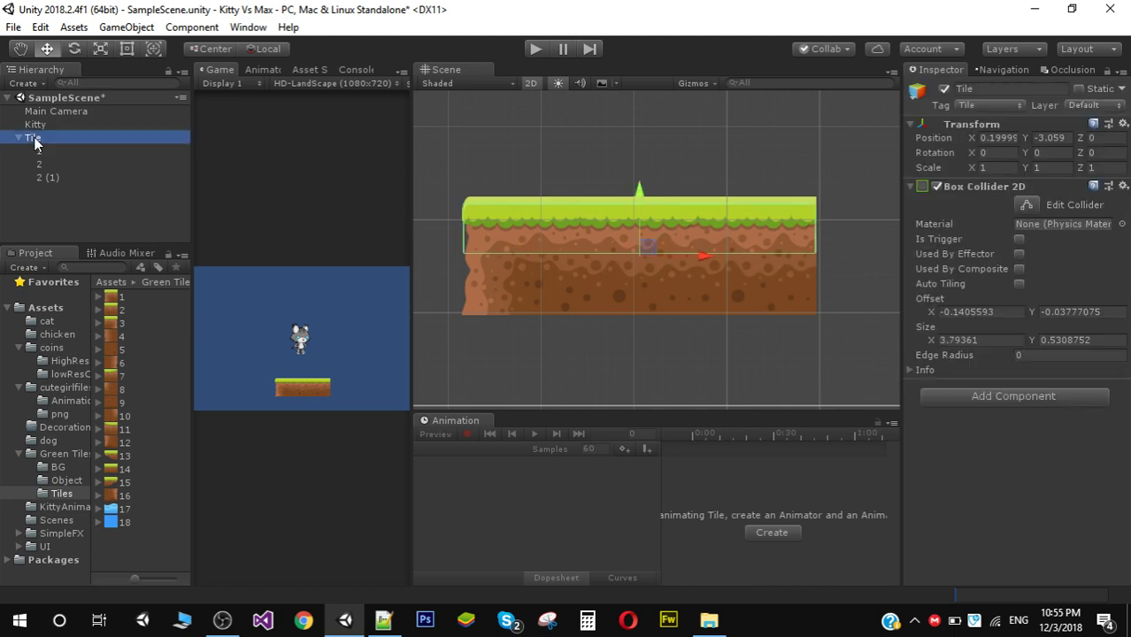
left_click(970, 103)
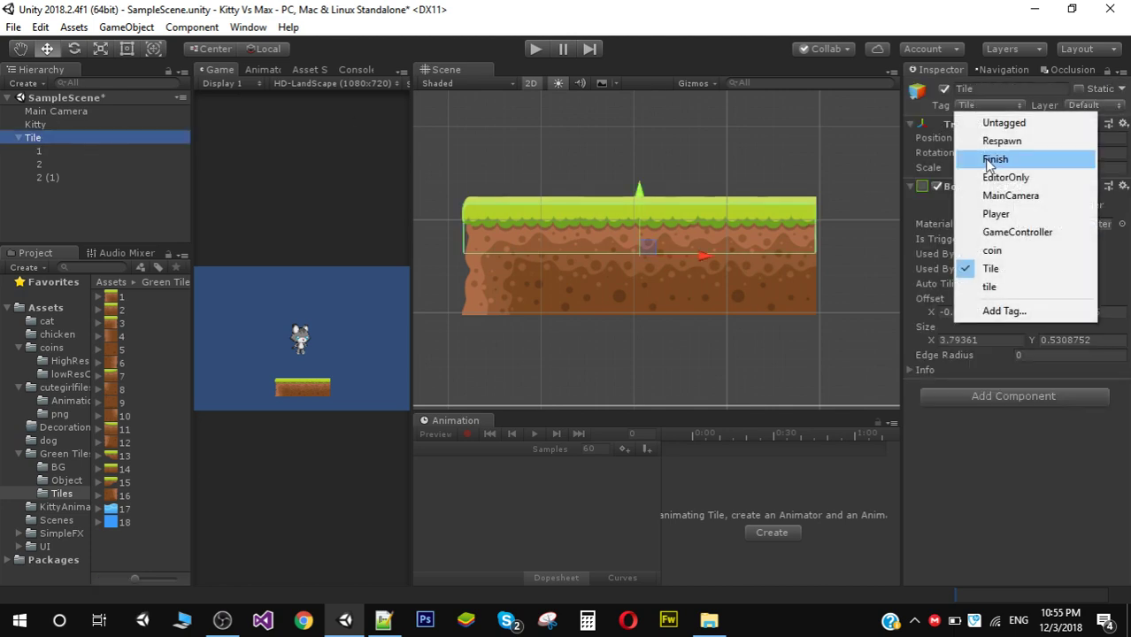
left_click(1002, 268)
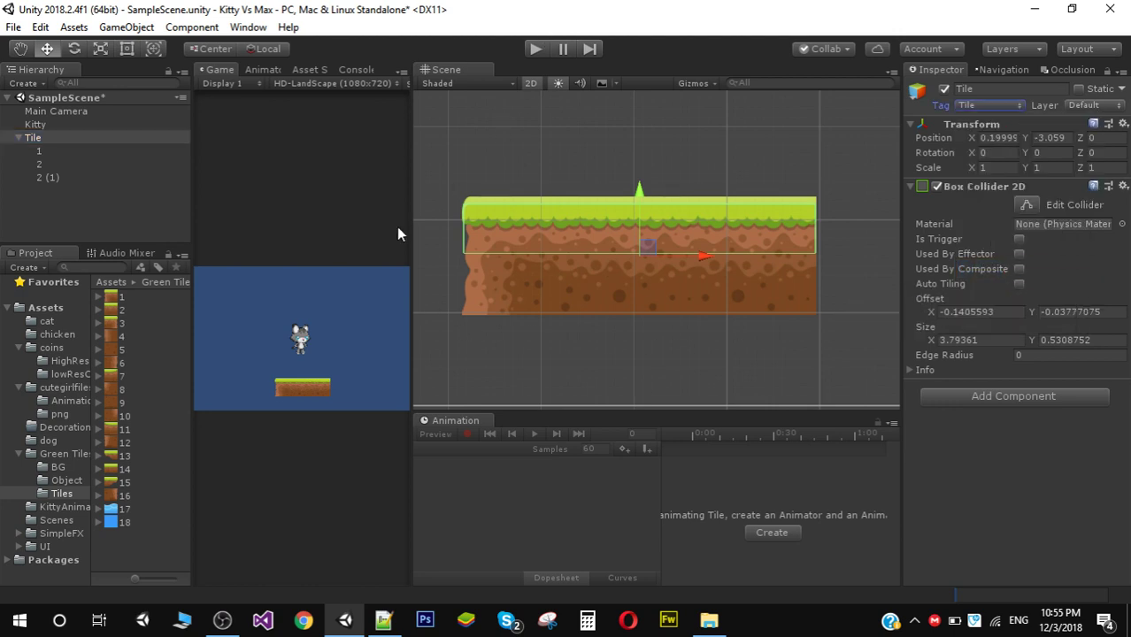
Widen the Game view, play-test Kitty landing on the grass, stop, and select Kitty.
left_click_drag(411, 226, 769, 228)
left_click(536, 49)
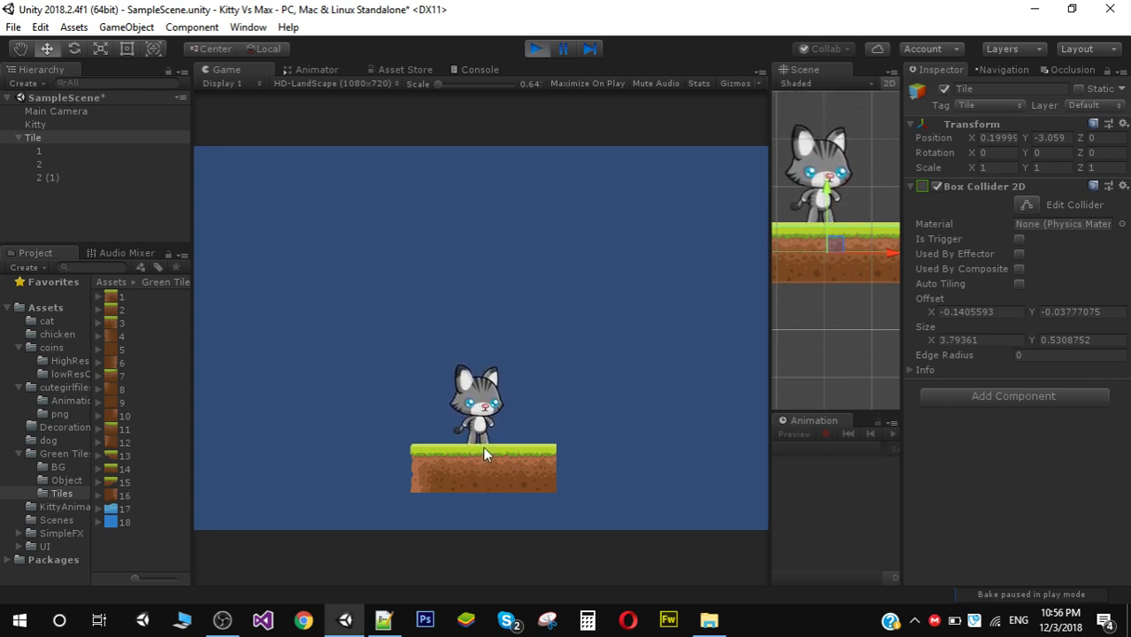
left_click(536, 48)
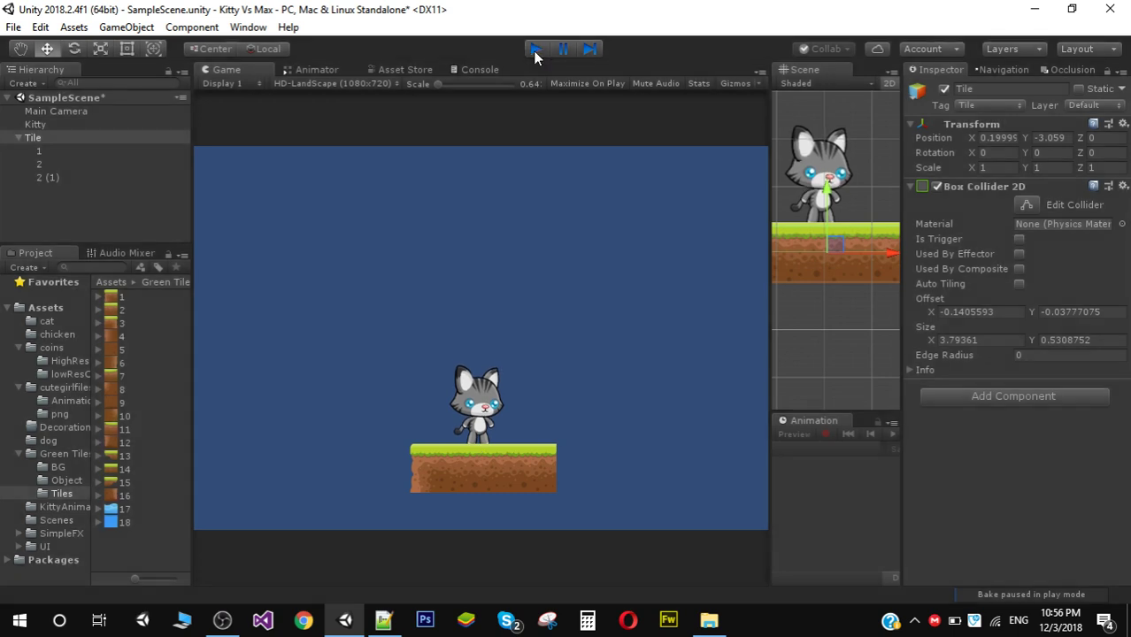
left_click(38, 126)
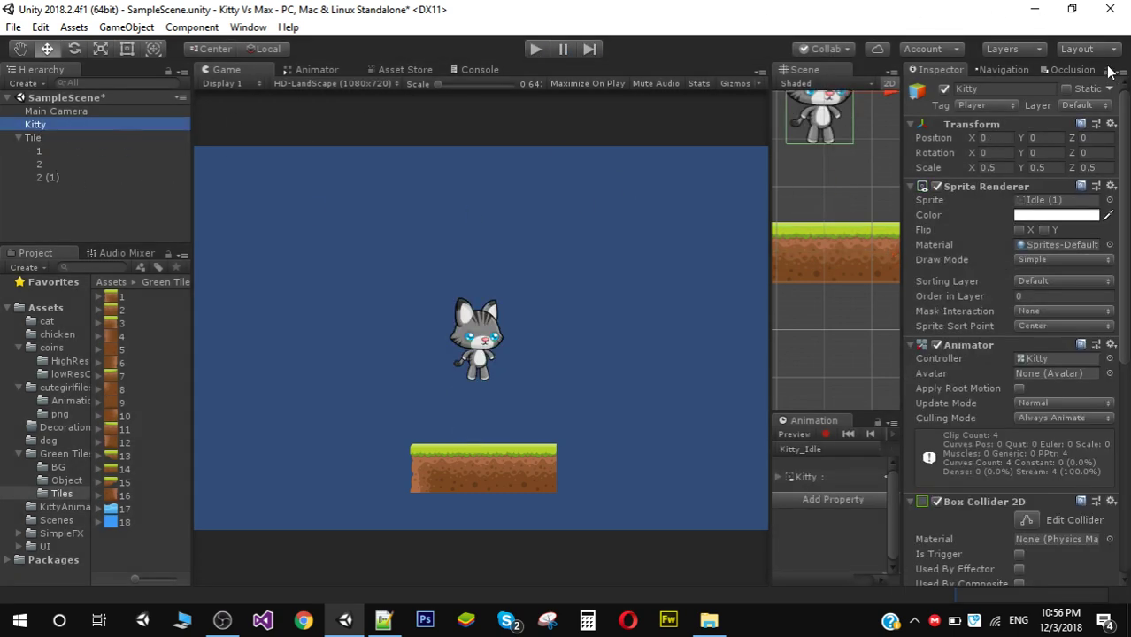
Set Kitty's Position Z to -1 and play the game with Kitty on the platform.
left_click(1088, 138)
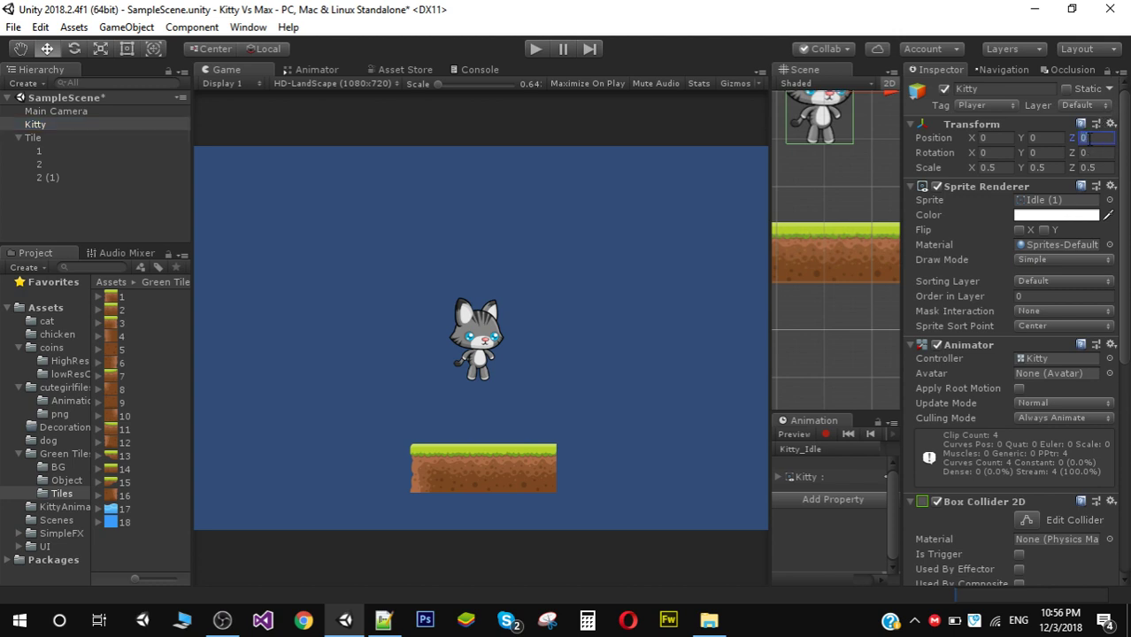
type("-1")
left_click(534, 50)
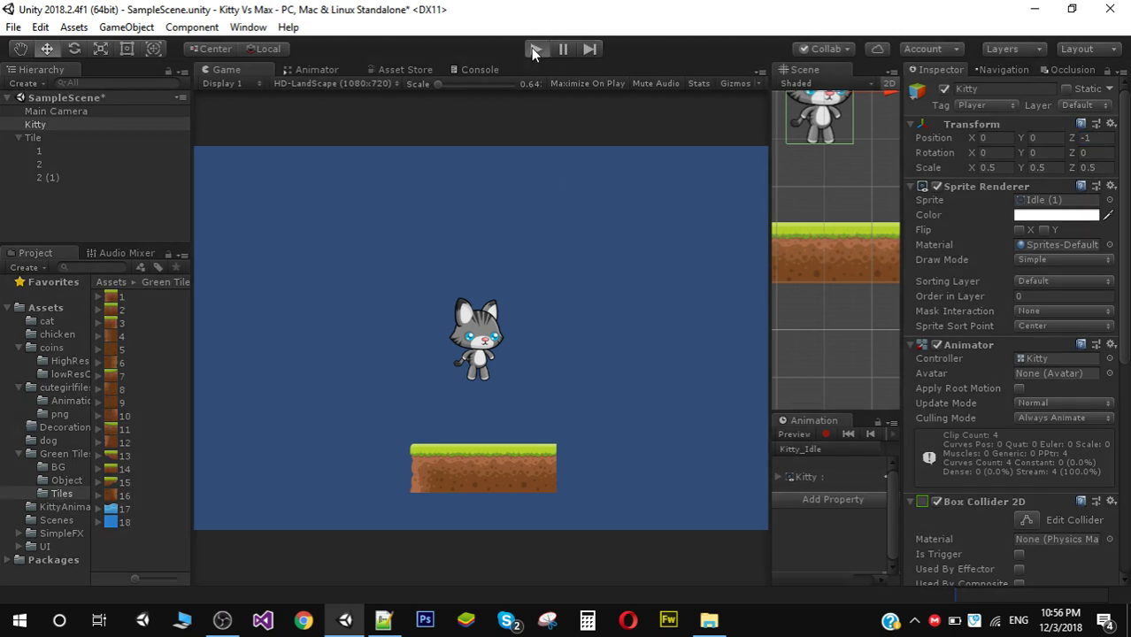